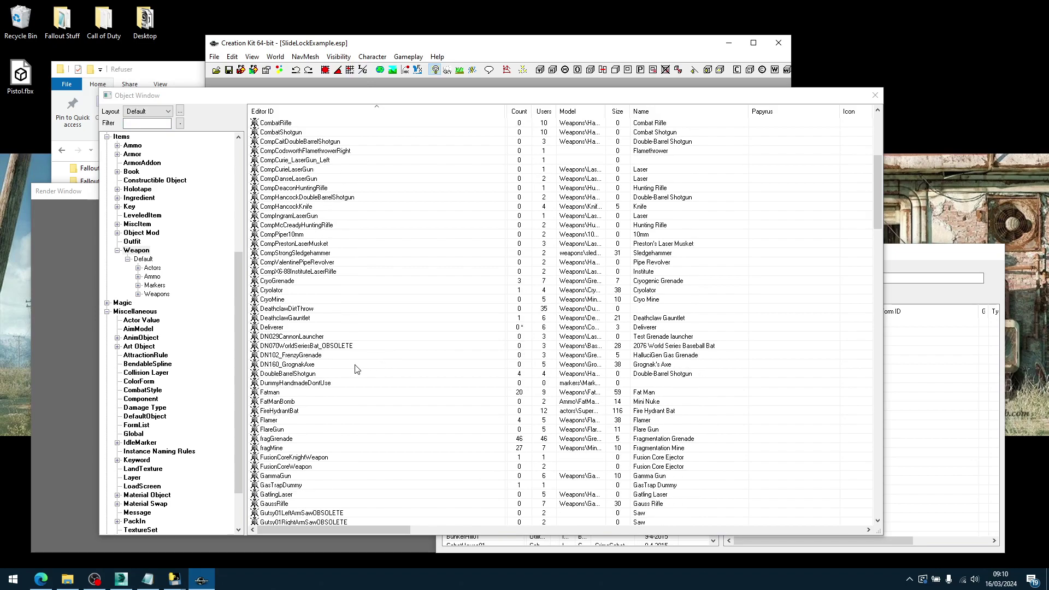
Duplicate the Deliverer weapon, open the copy for editing and set its name to Refuser.
right_click(285, 327)
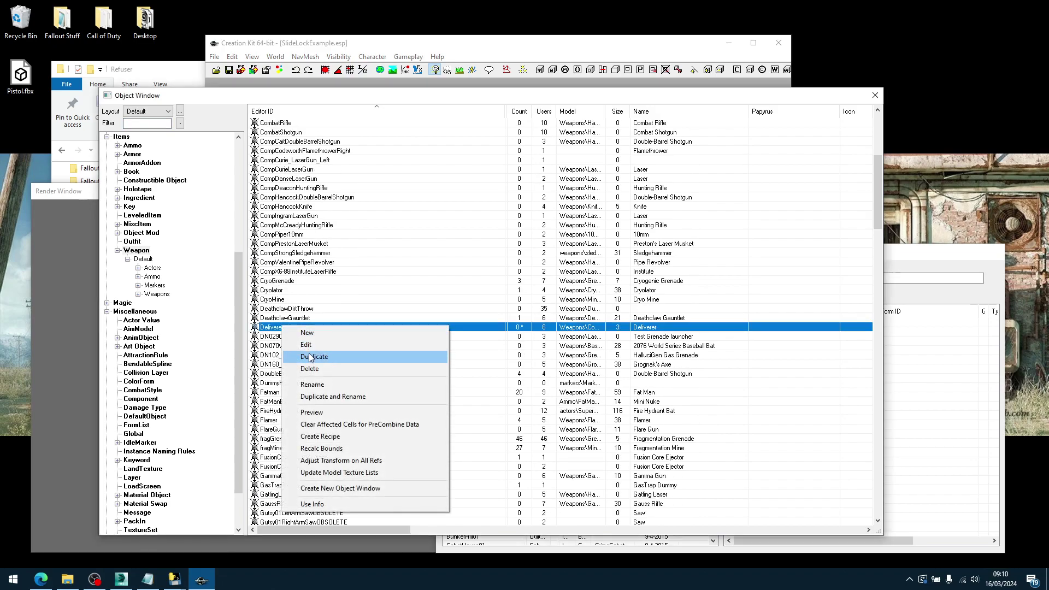
left_click(306, 355)
left_click(284, 336)
key("Delete")
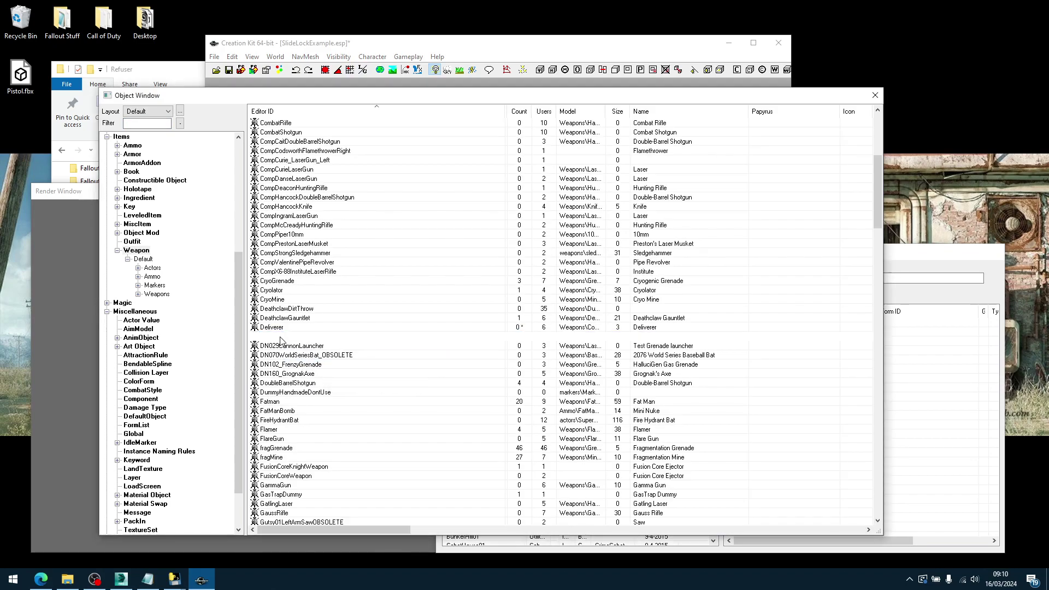
key("Return")
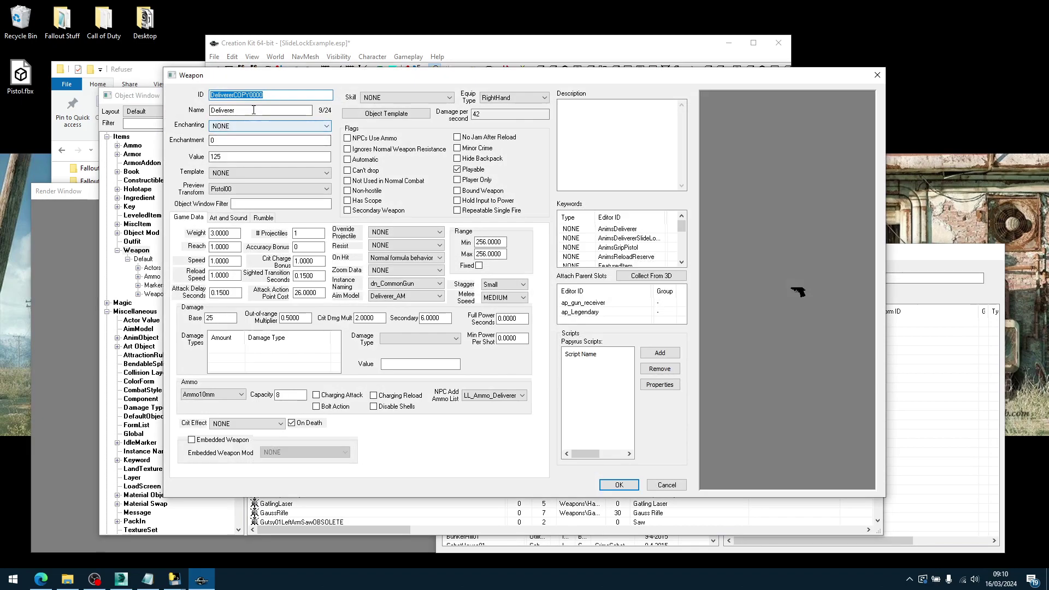
type("Refuser")
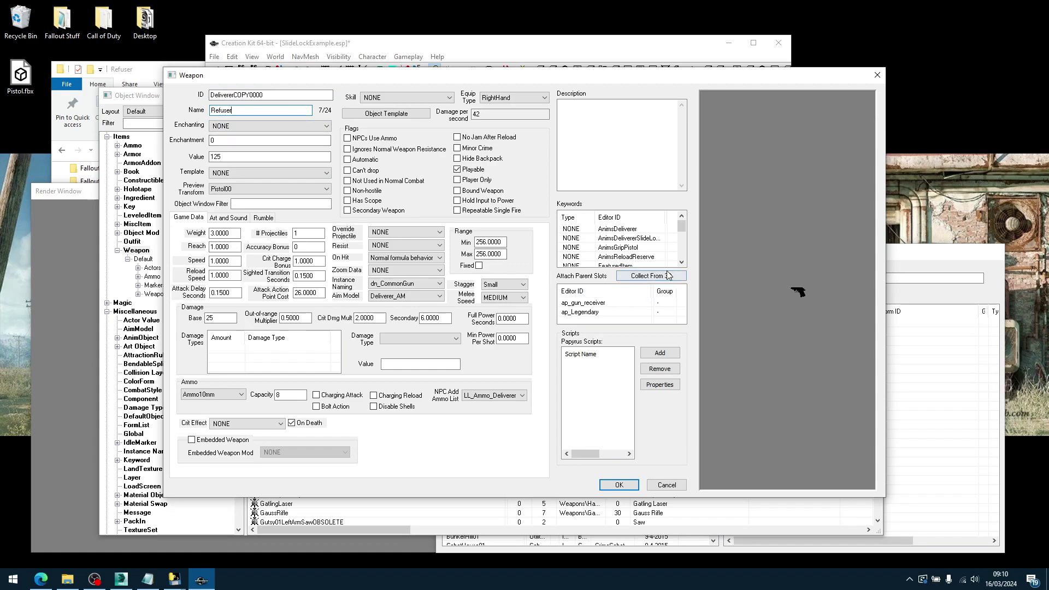
Remove the AnimsDeliverer keywords from the weapon and add a new keyword with the ID AnimsRefuser.
left_click(629, 239)
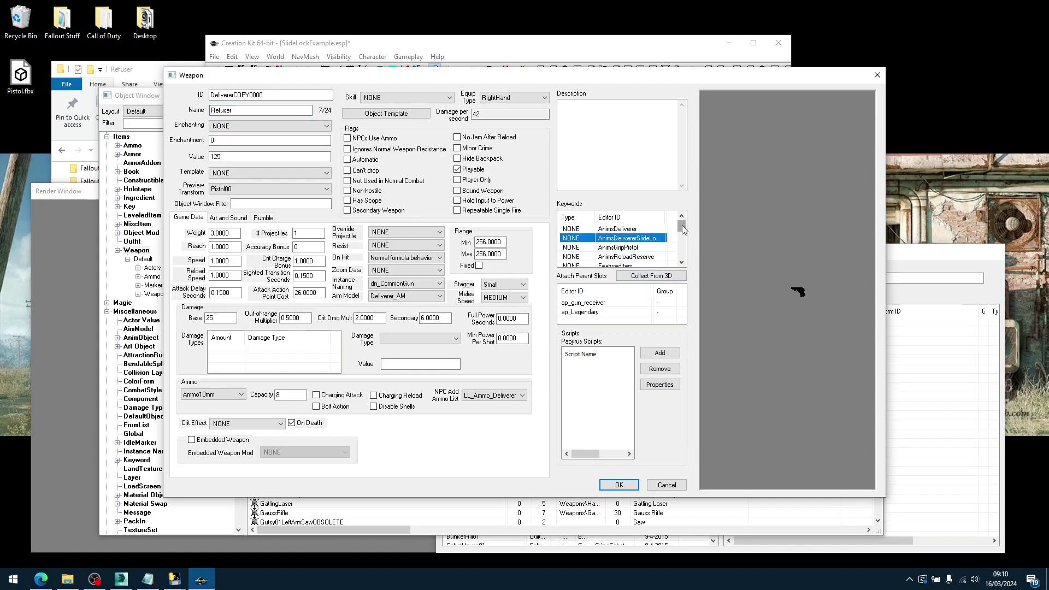
key("Delete")
scroll(614, 225, "down", 1)
right_click(615, 226)
left_click(631, 232)
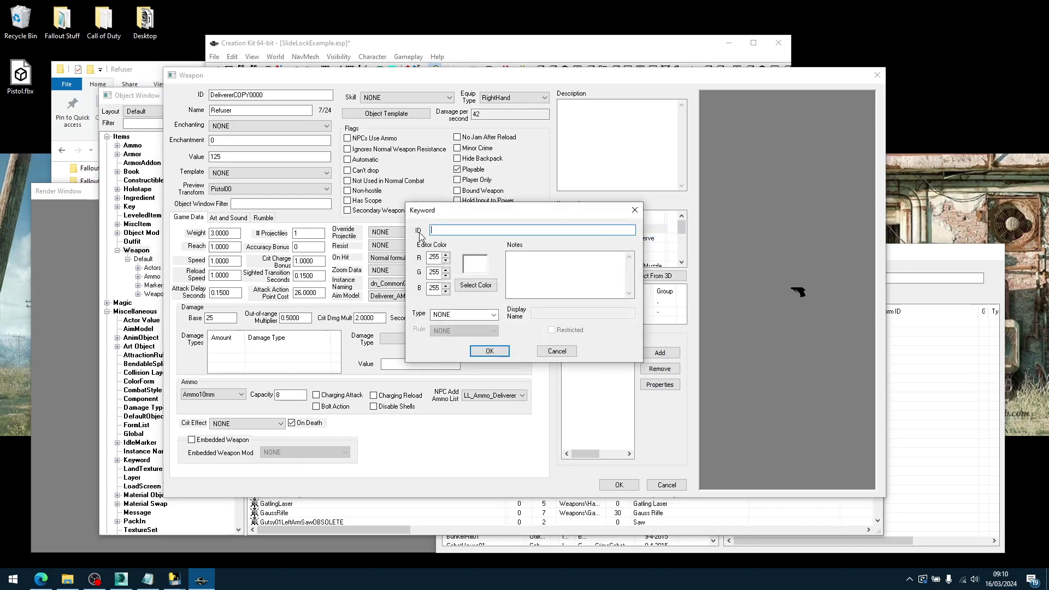
type("AnimsRefuser")
left_click(488, 352)
left_click_drag(680, 225, 681, 238)
left_click(640, 254)
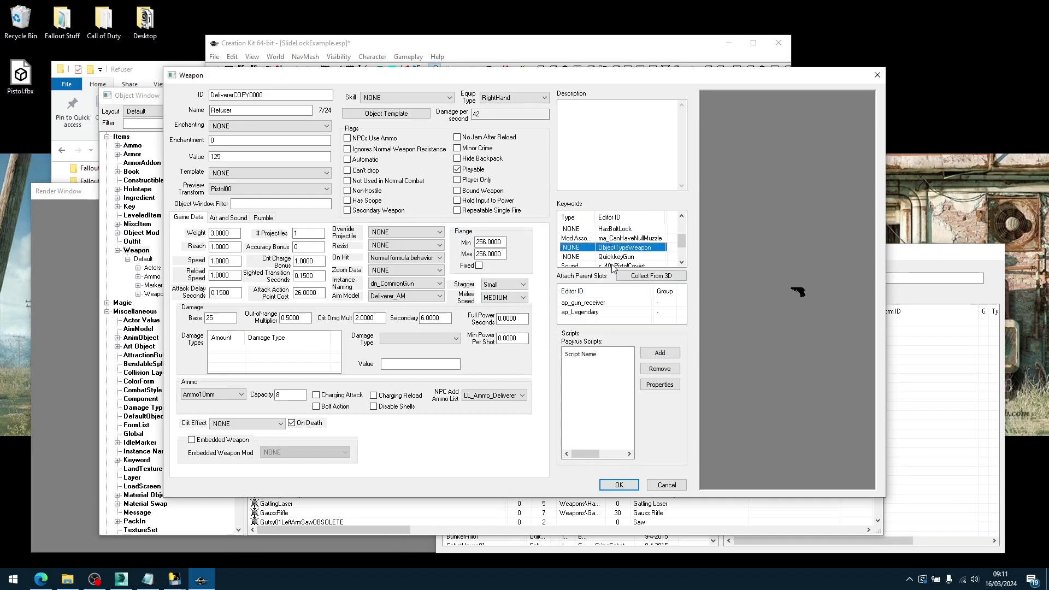
right_click(608, 249)
left_click(622, 261)
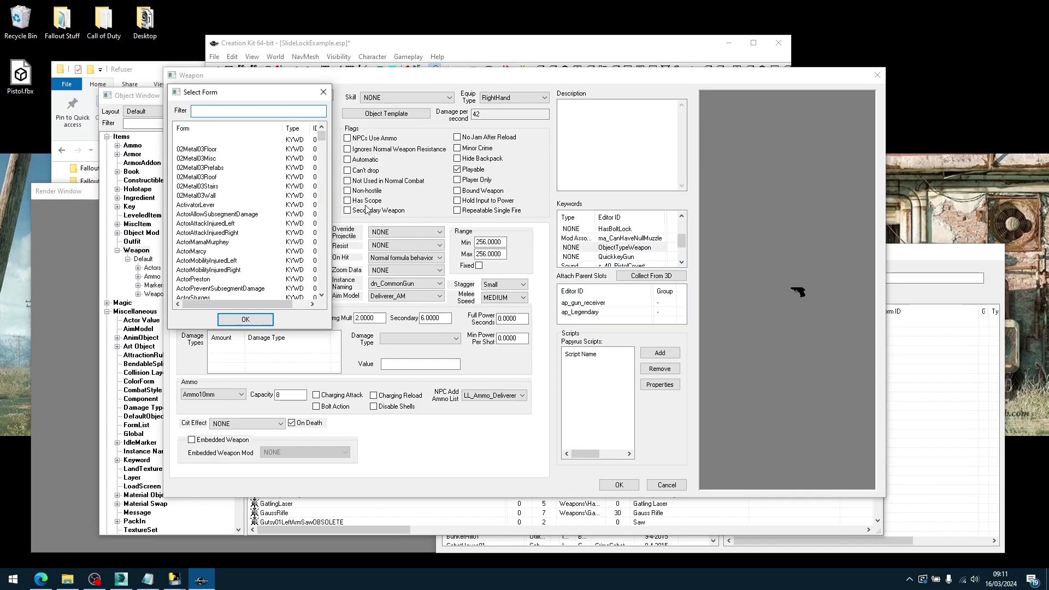
left_click(324, 91)
Add a new weapon keyword with the ID ma_Refuser and the type Mod Association.
right_click(604, 249)
left_click(626, 254)
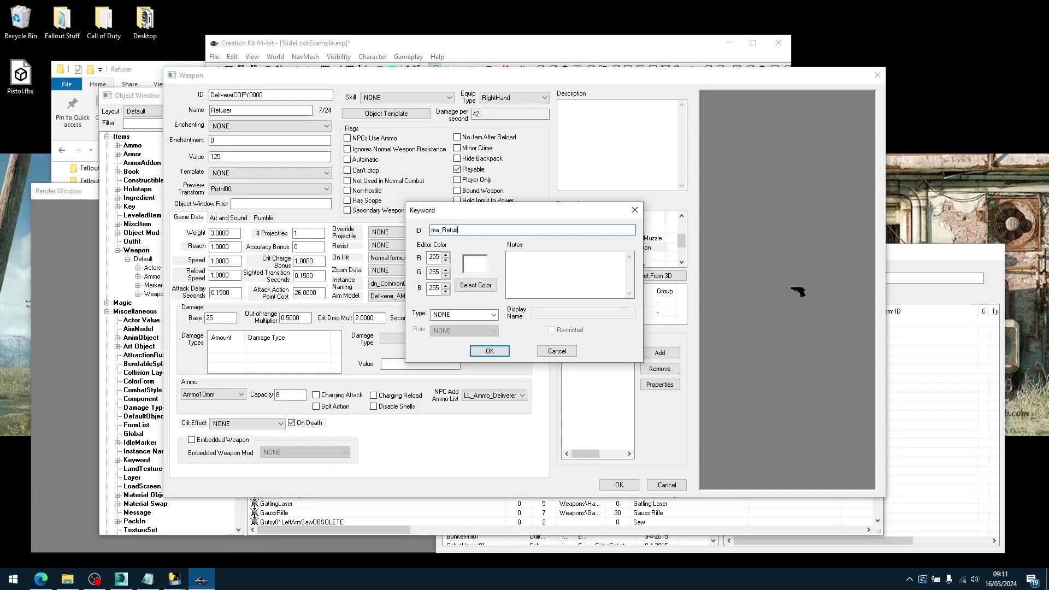
left_click(475, 314)
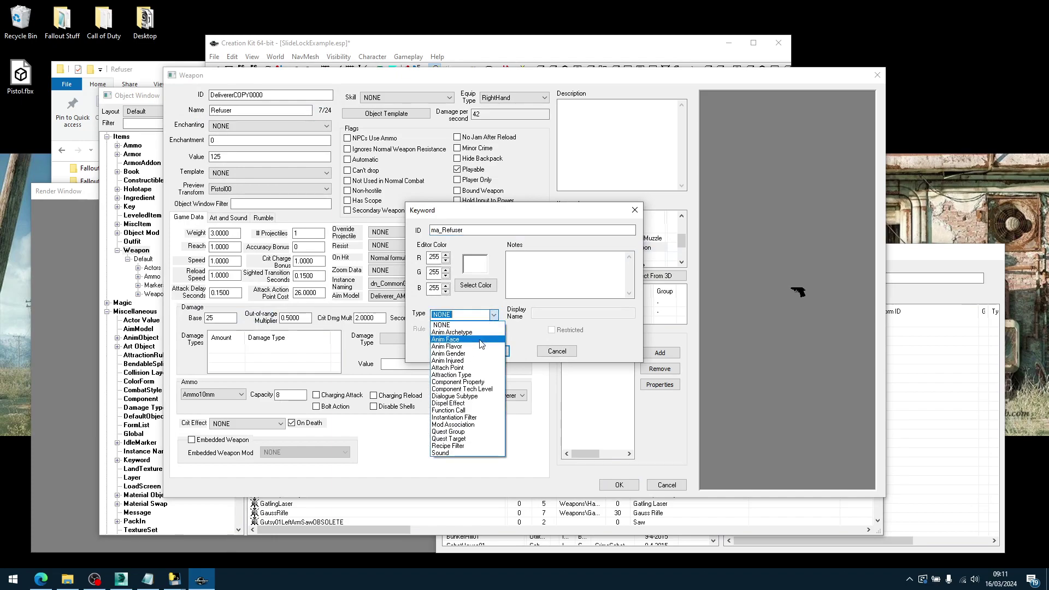
left_click(459, 425)
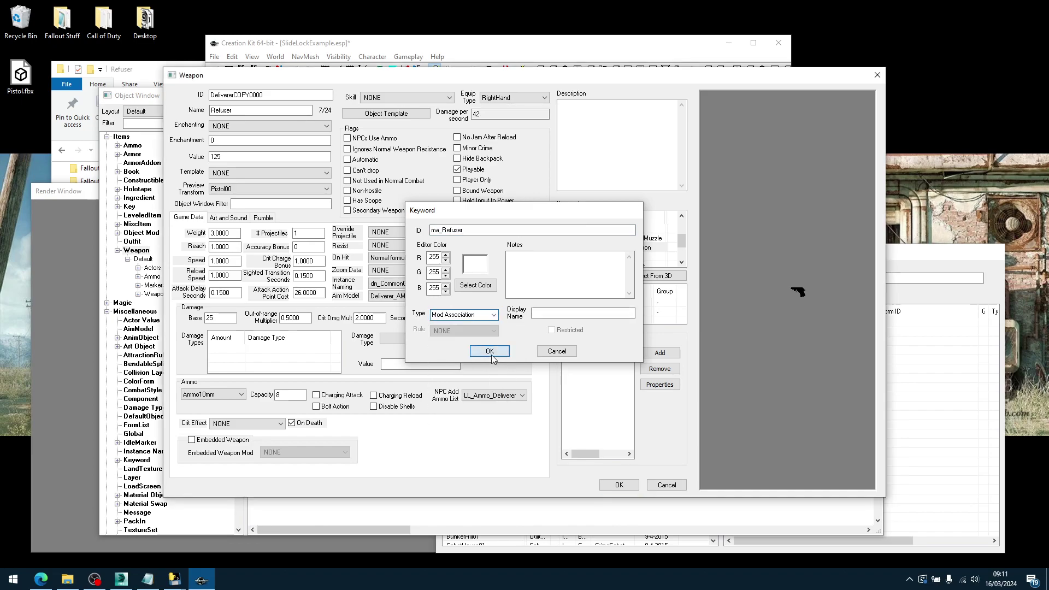
left_click(491, 355)
left_click_drag(682, 242, 685, 224)
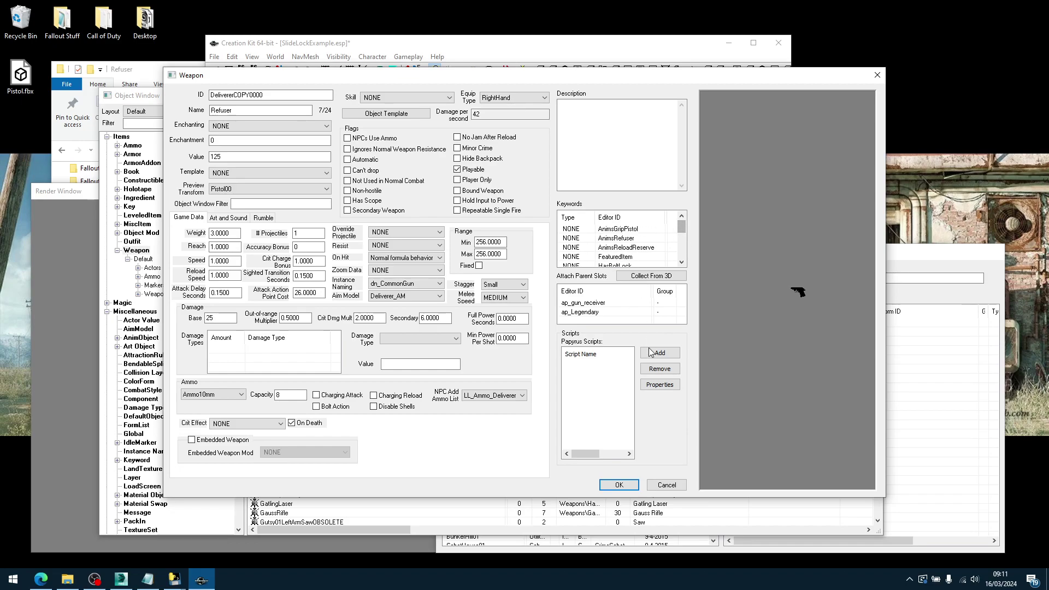
Set the weapon's ID to Refuser and save it, declining to create a new form.
double_click(251, 94)
type("Refuser")
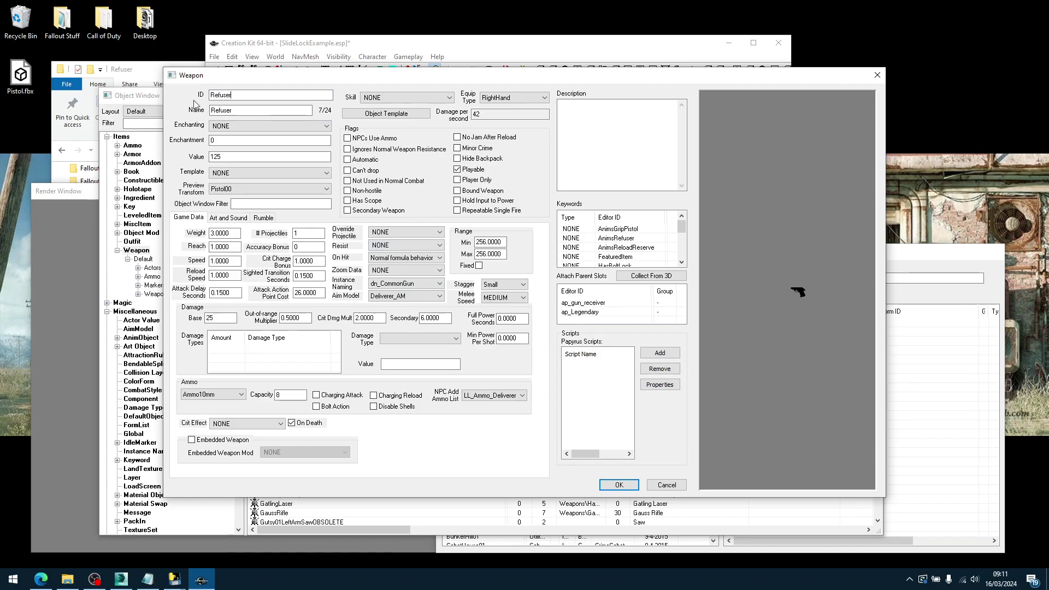
left_click(619, 485)
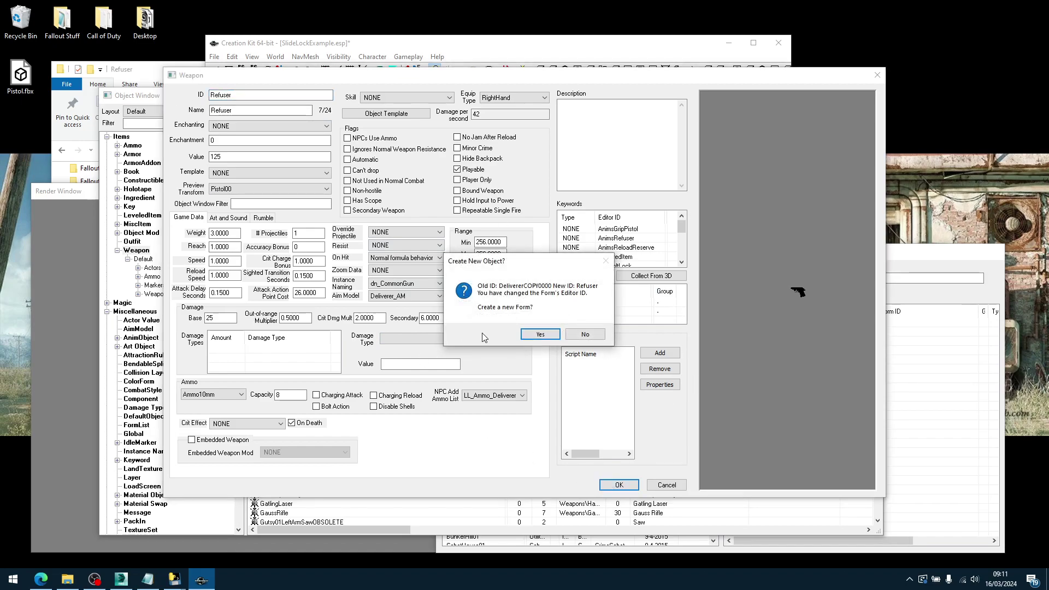
left_click(585, 335)
left_click(569, 330)
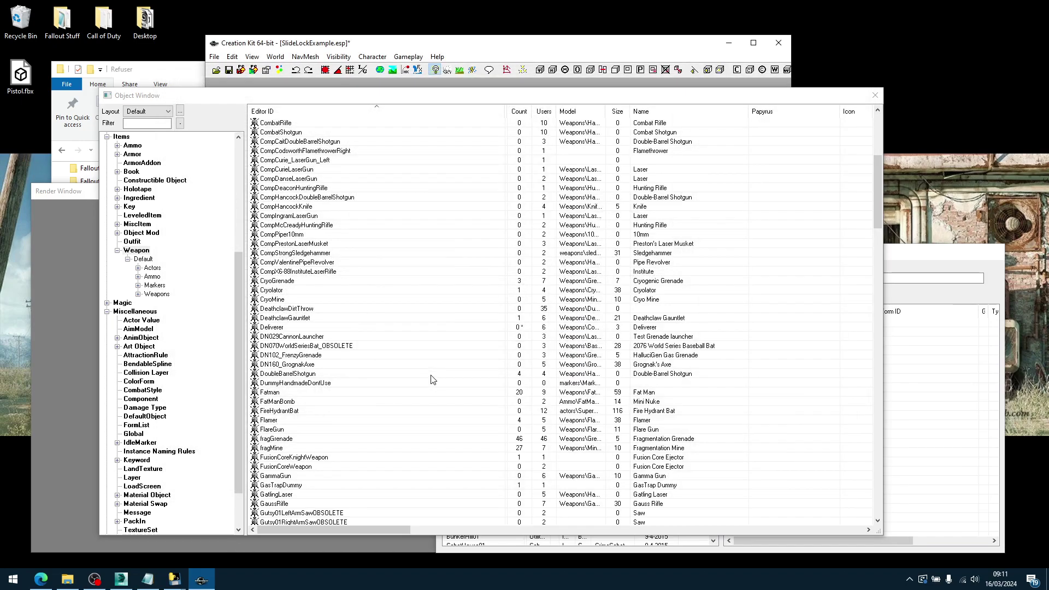
Filter the object mods by deliverer and duplicate the Barrel_VeryShort, Grip_Standard, Mag_Medium, Receiver_Standard and Scope_SightsIron mods.
left_click(133, 235)
left_click(157, 122)
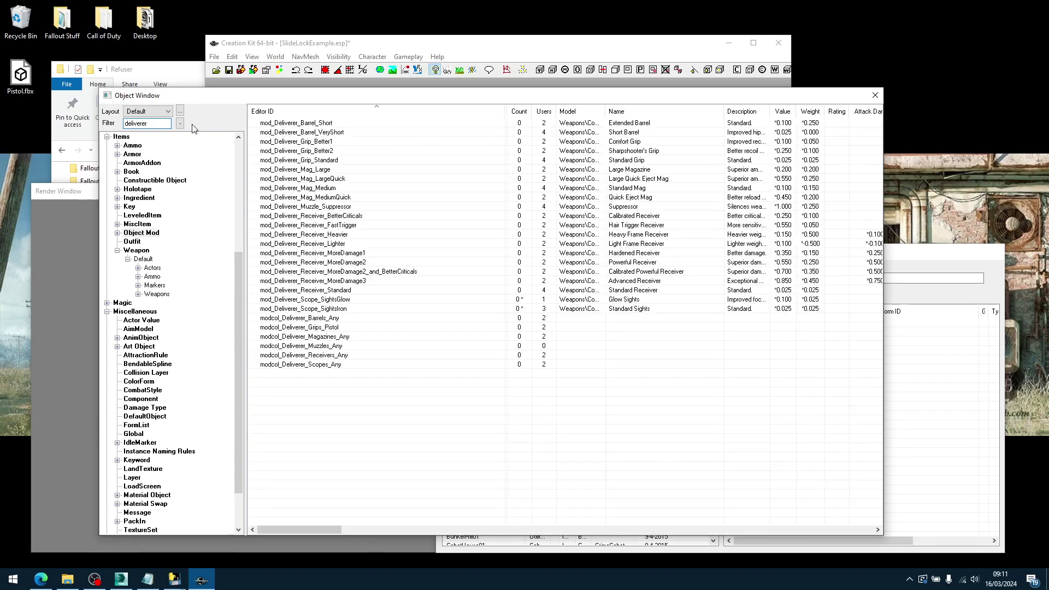
left_click(321, 132)
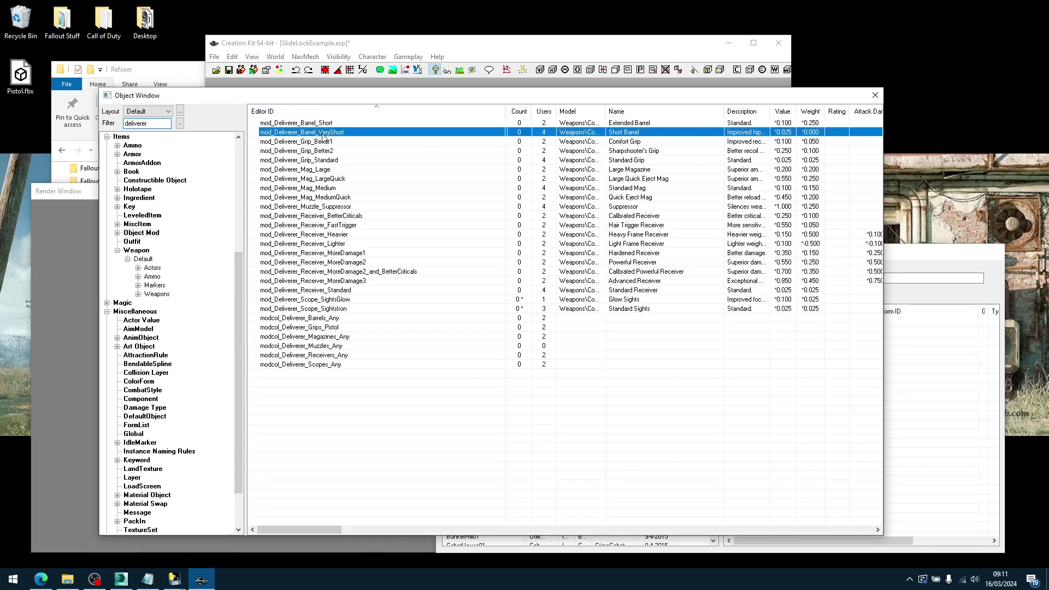
left_click(333, 161, "ctrl")
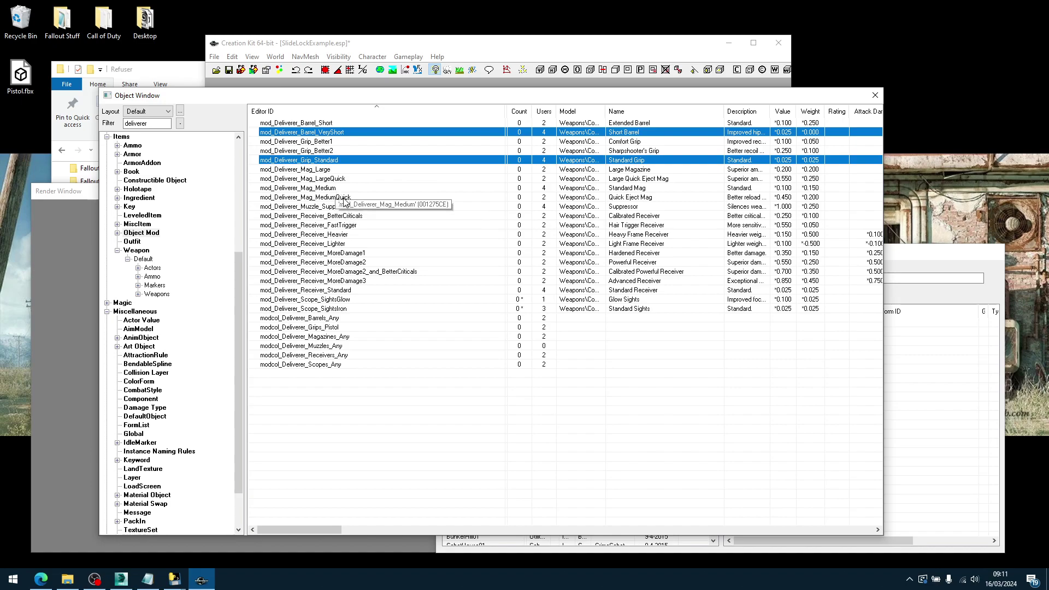
left_click(328, 188, "ctrl")
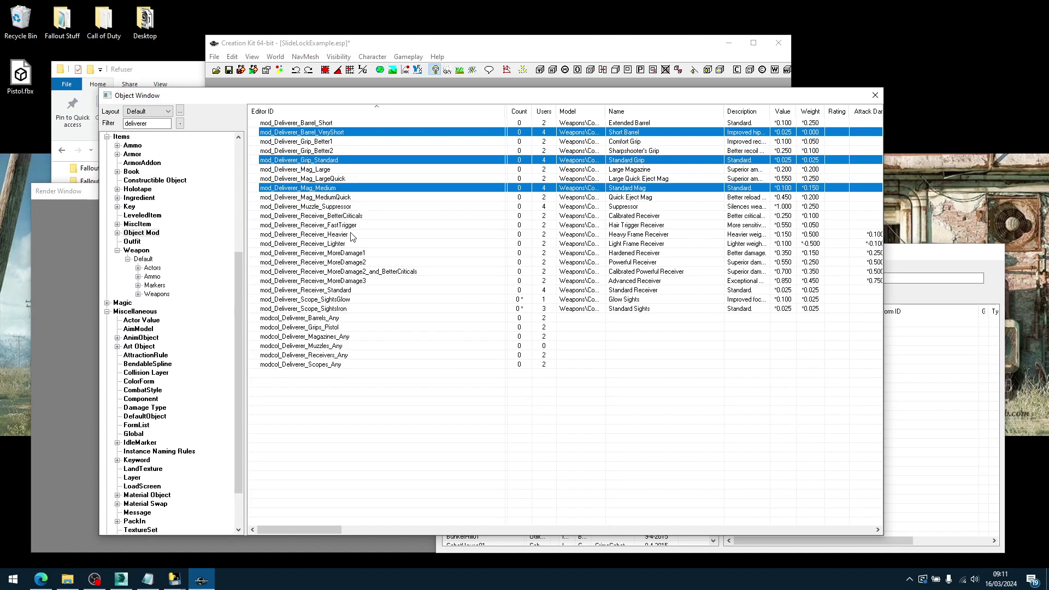
left_click(348, 290, "ctrl")
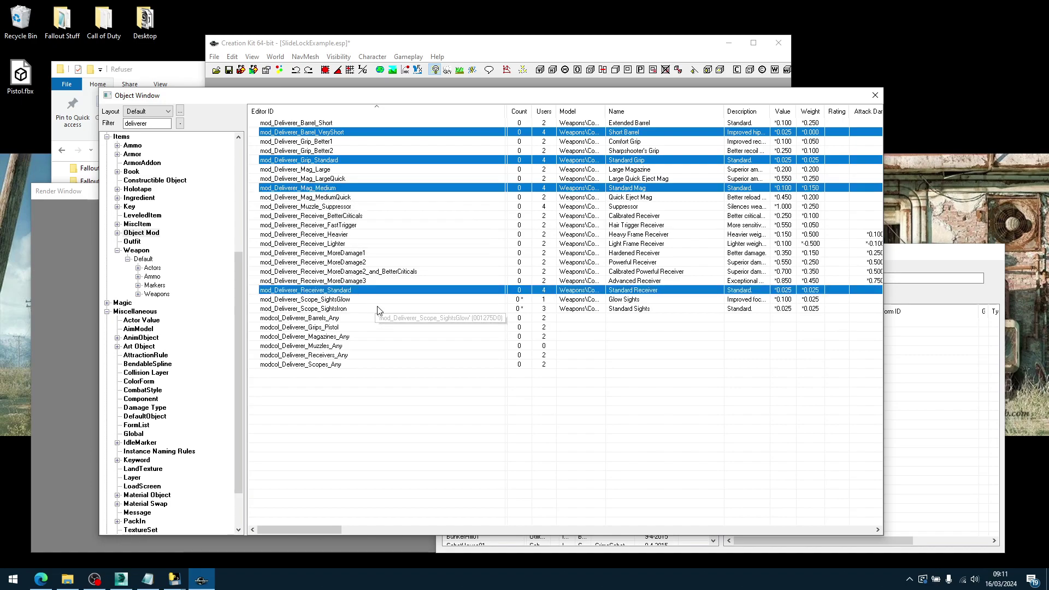
left_click(345, 309, "ctrl")
right_click(327, 310)
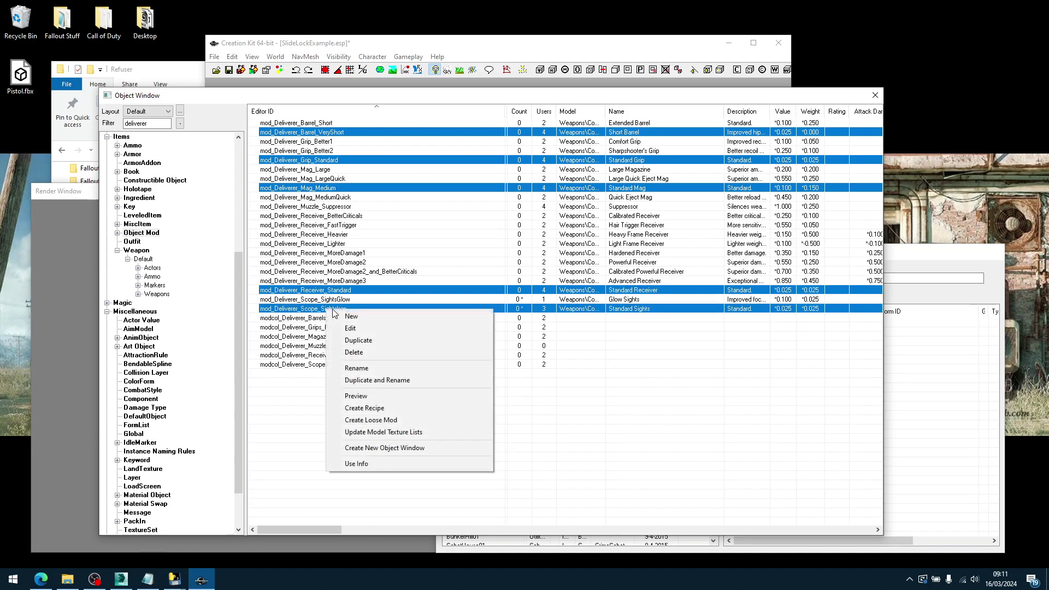
left_click(356, 341)
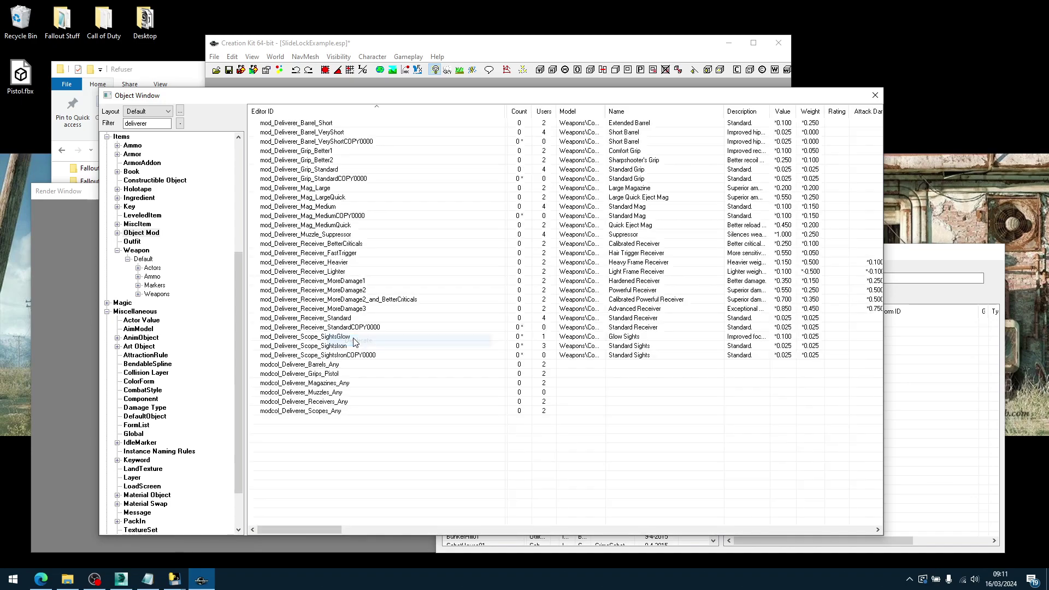
List the misc items that match the deliverer filter.
left_click(137, 224)
left_click(345, 132)
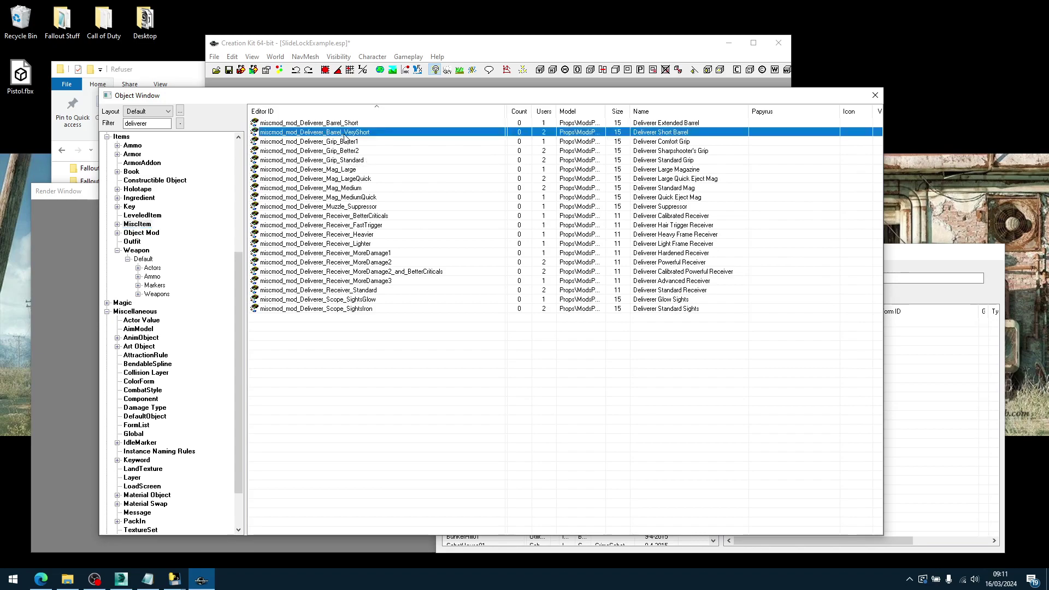
left_click(350, 159, "ctrl")
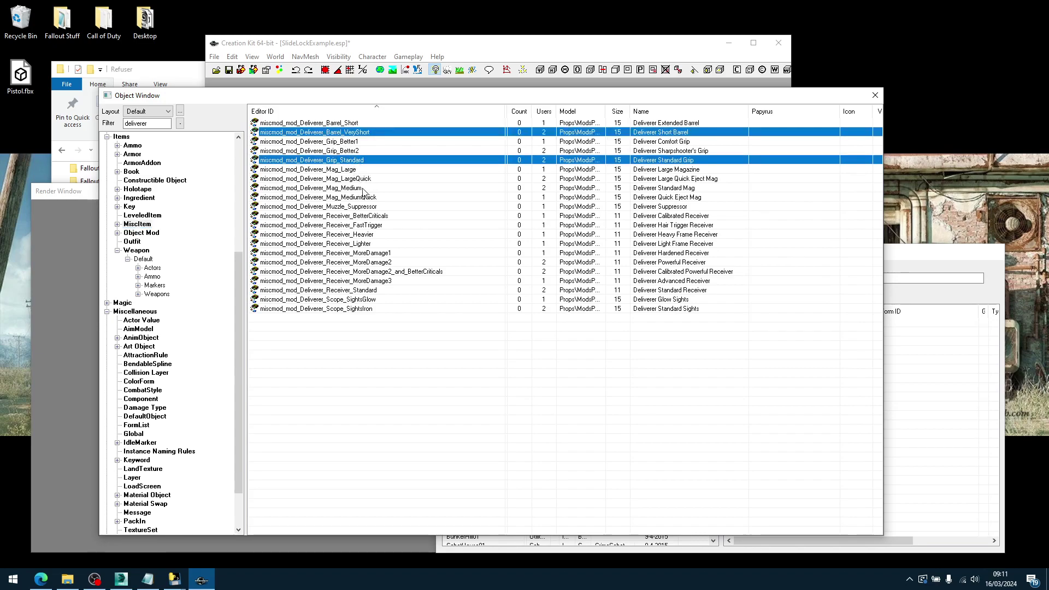
left_click(355, 188, "ctrl")
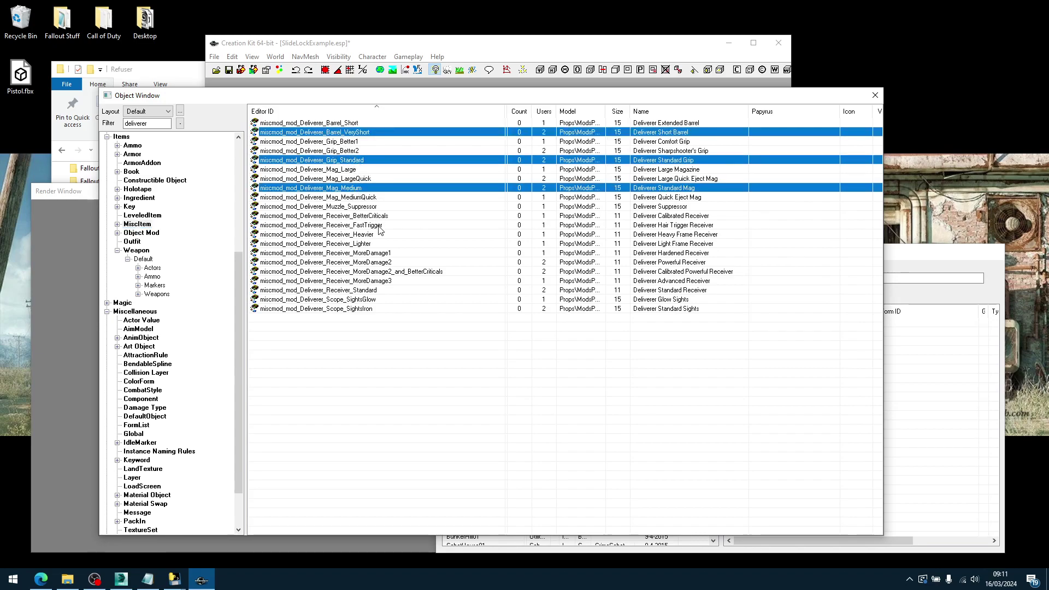
left_click(351, 290, "ctrl")
right_click(352, 290)
left_click(375, 308)
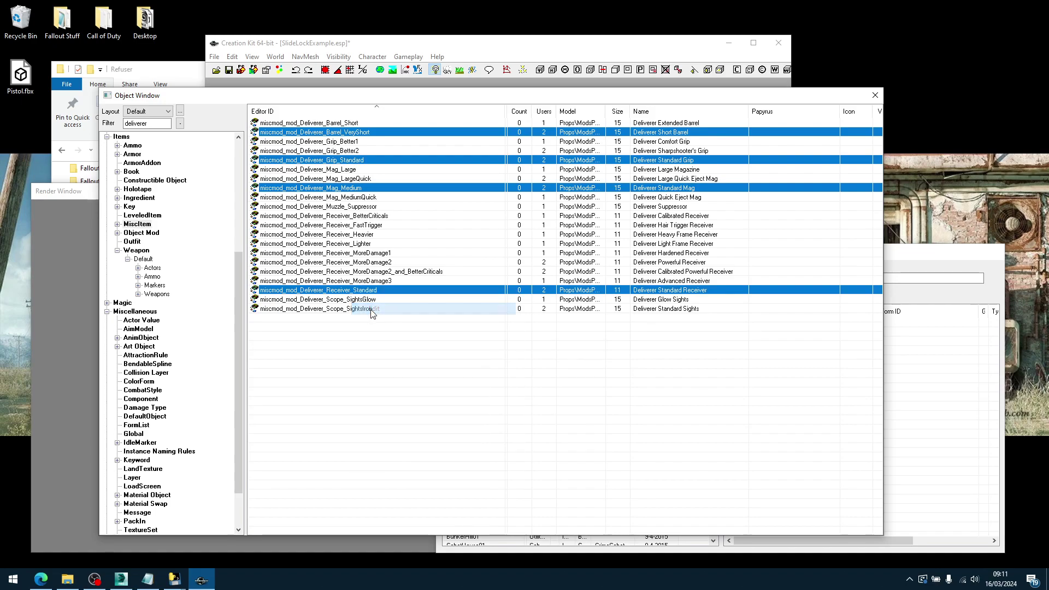
left_click(671, 146)
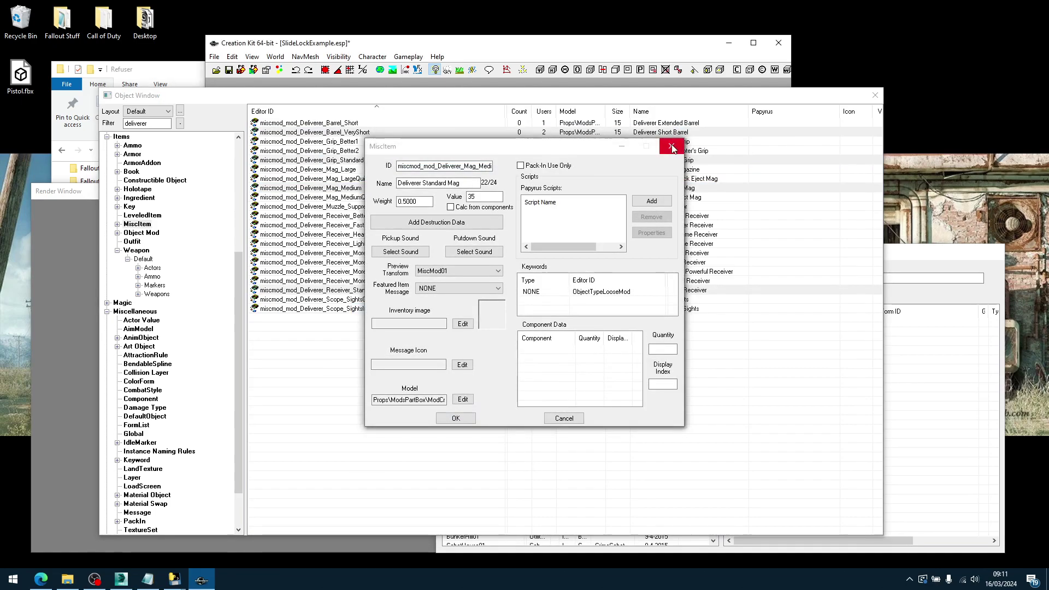
left_click(672, 146)
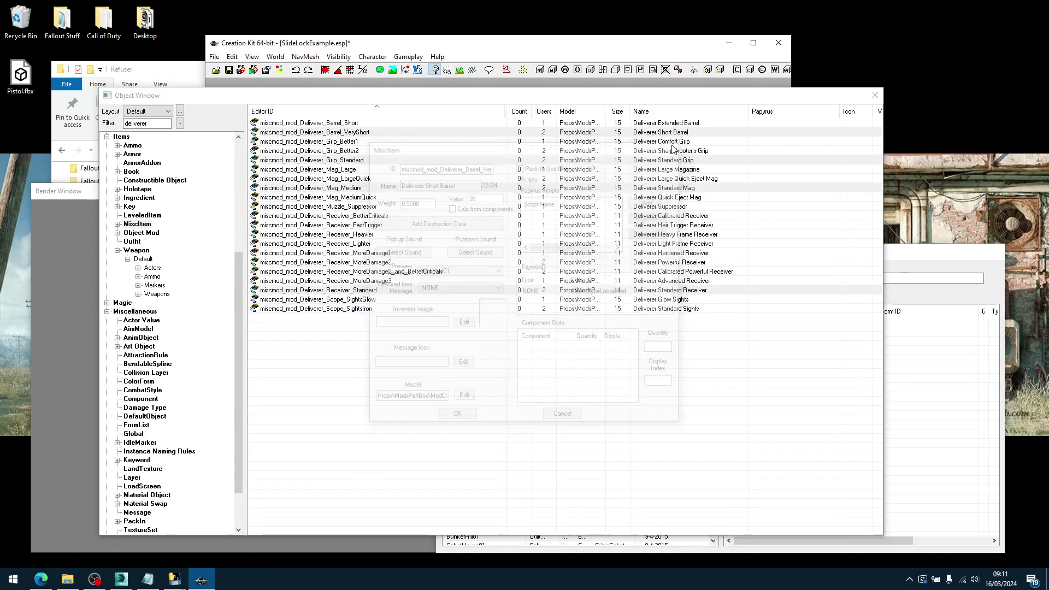
Duplicate the Deliverer misc items Barrel_VeryShort, Grip_Standard, Mag_Medium, Receiver_Standard and Scope_SightsIron.
left_click(336, 133)
left_click(359, 159, "ctrl")
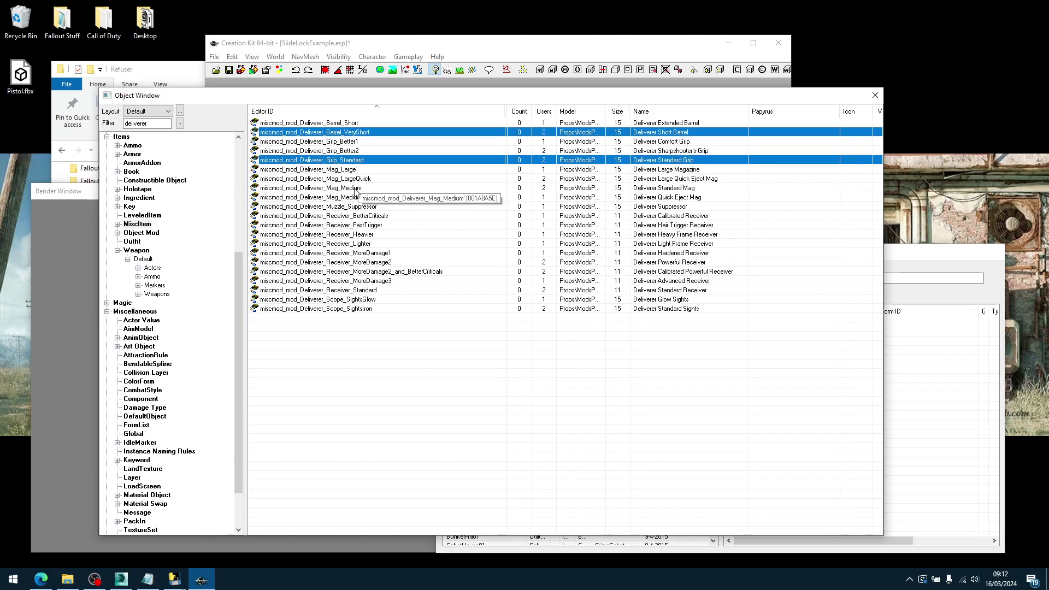
left_click(358, 189, "ctrl")
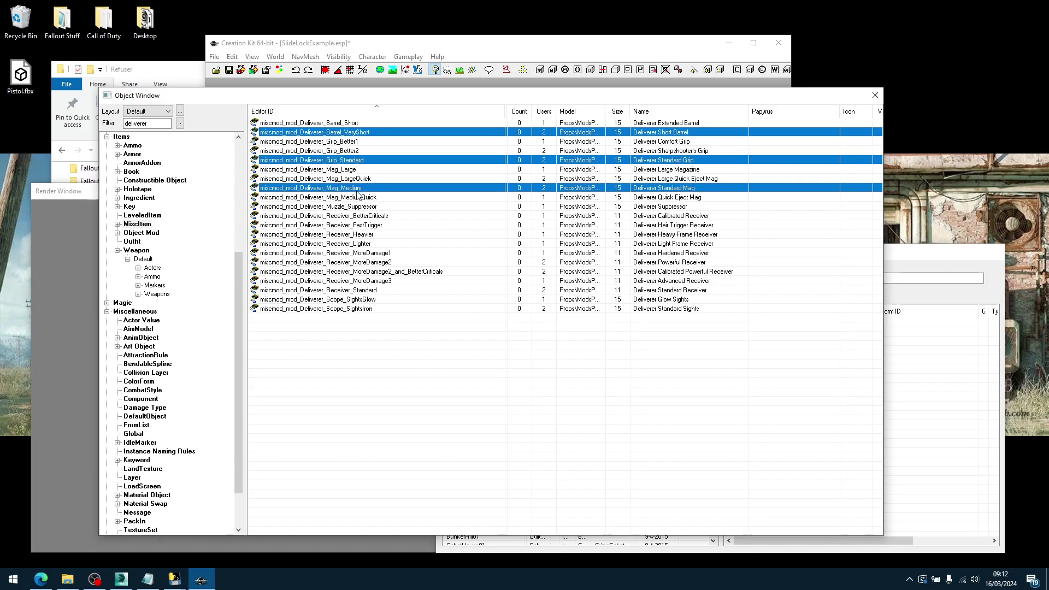
left_click(368, 290, "ctrl")
left_click(358, 309, "ctrl")
right_click(356, 307)
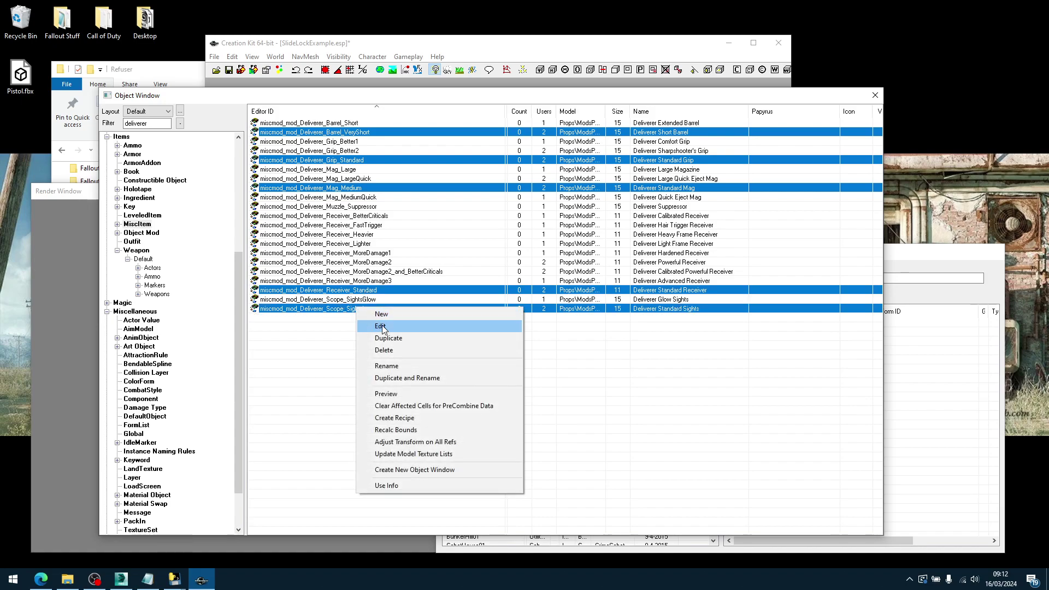
left_click(389, 339)
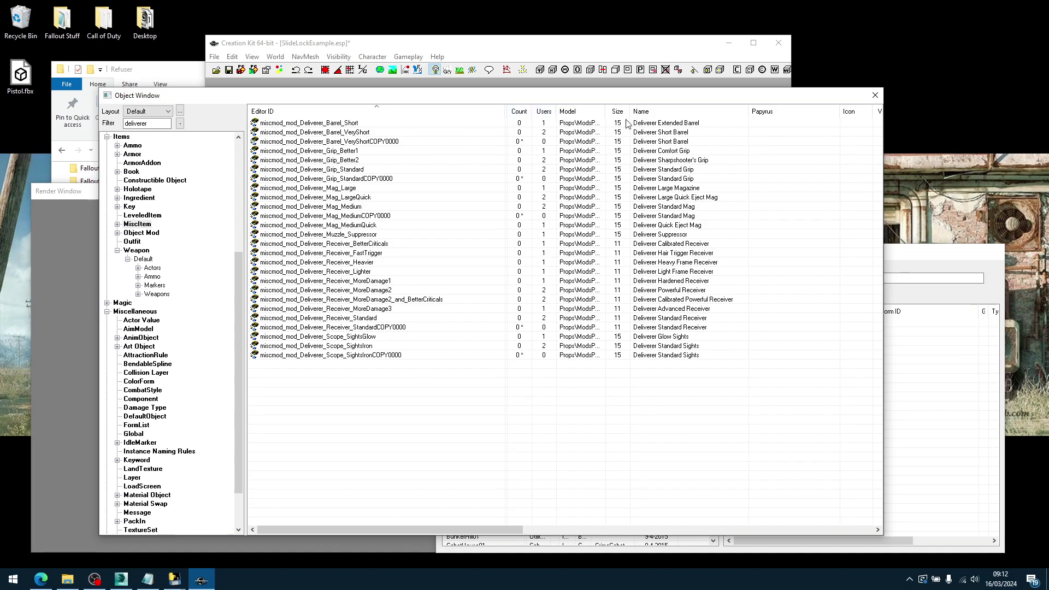
Check the details of the Deliverer misc items and the constructible objects that match the deliverer filter.
left_click_drag(481, 529, 595, 528)
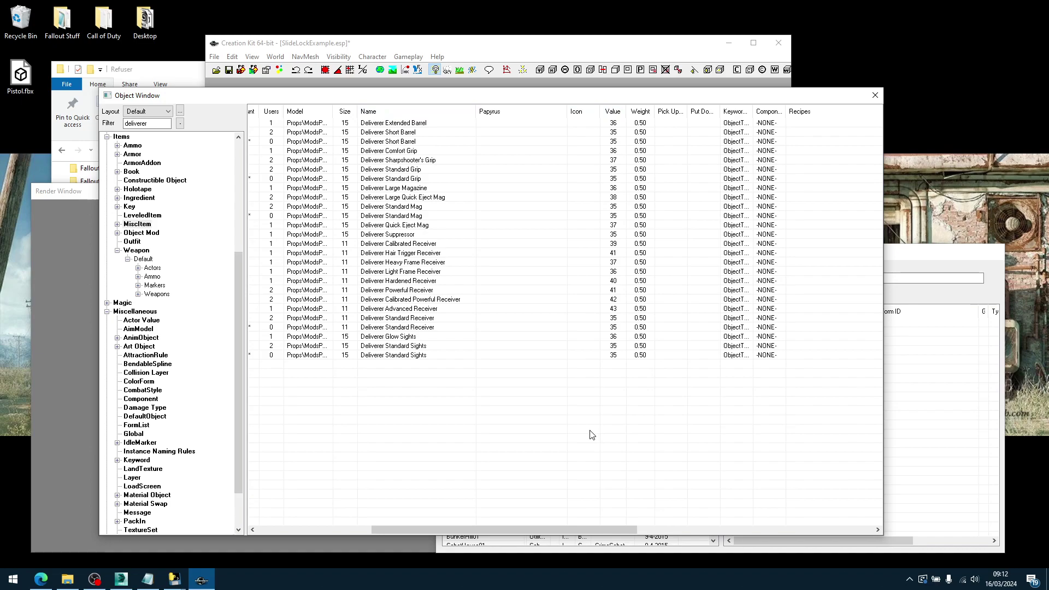
left_click_drag(503, 530, 386, 521)
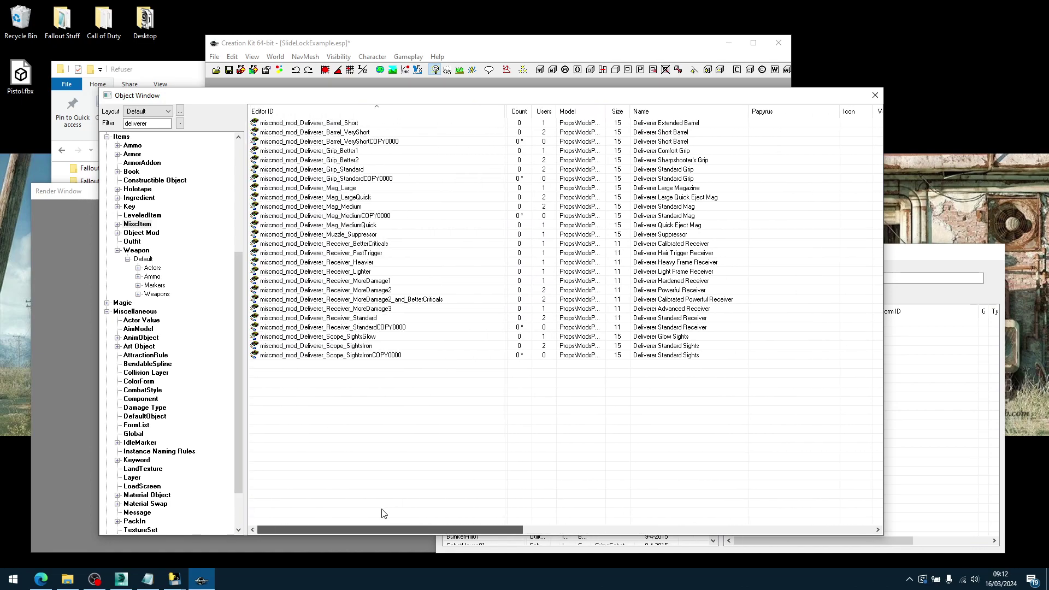
left_click(147, 180)
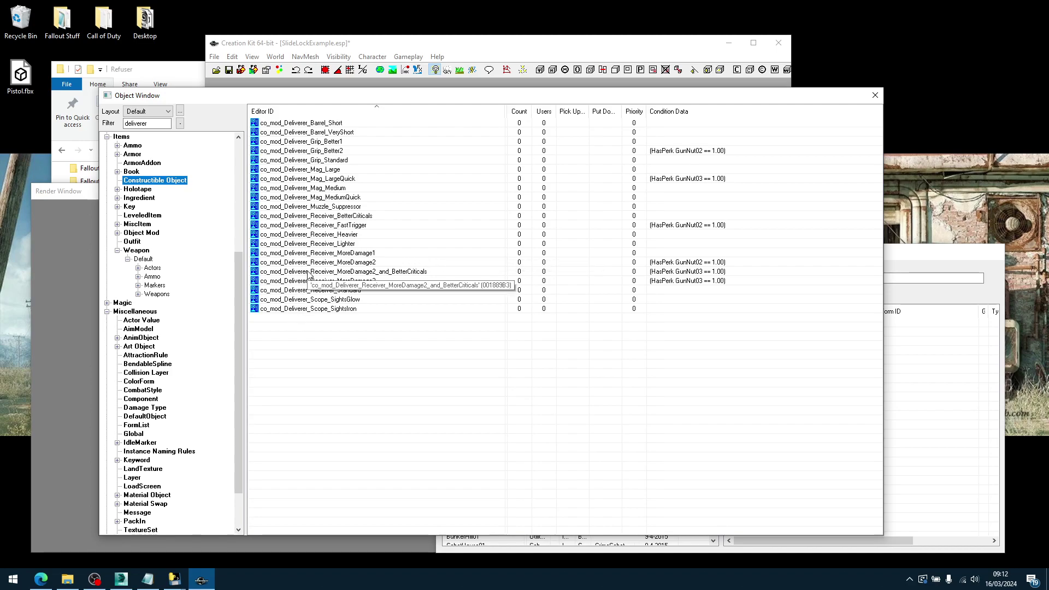
Open the duplicated Deliverer Barrel_VeryShort object mod and clear its model file.
left_click(141, 233)
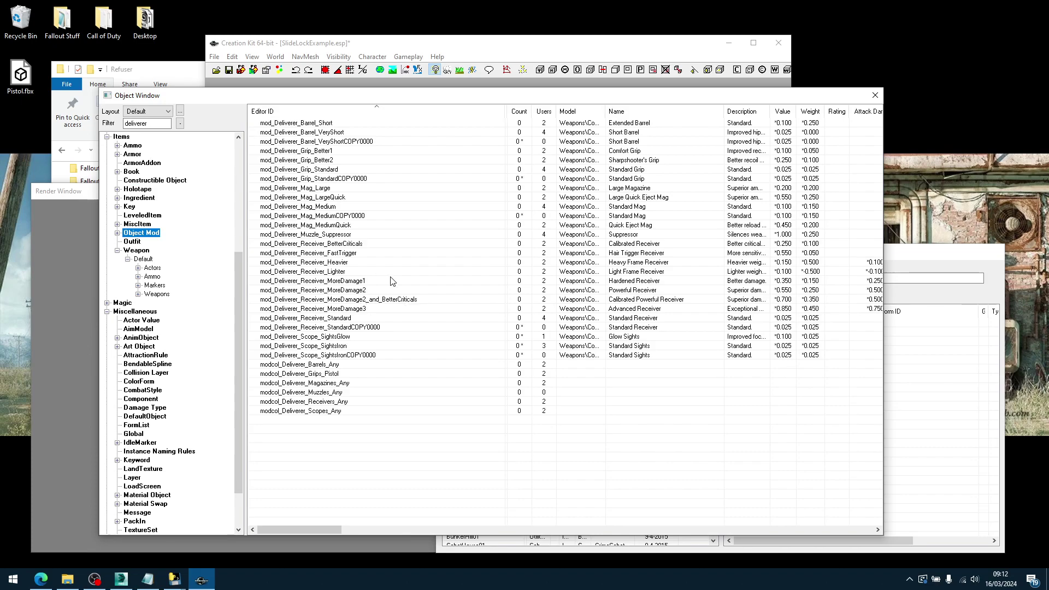
left_click(330, 142)
double_click(328, 143)
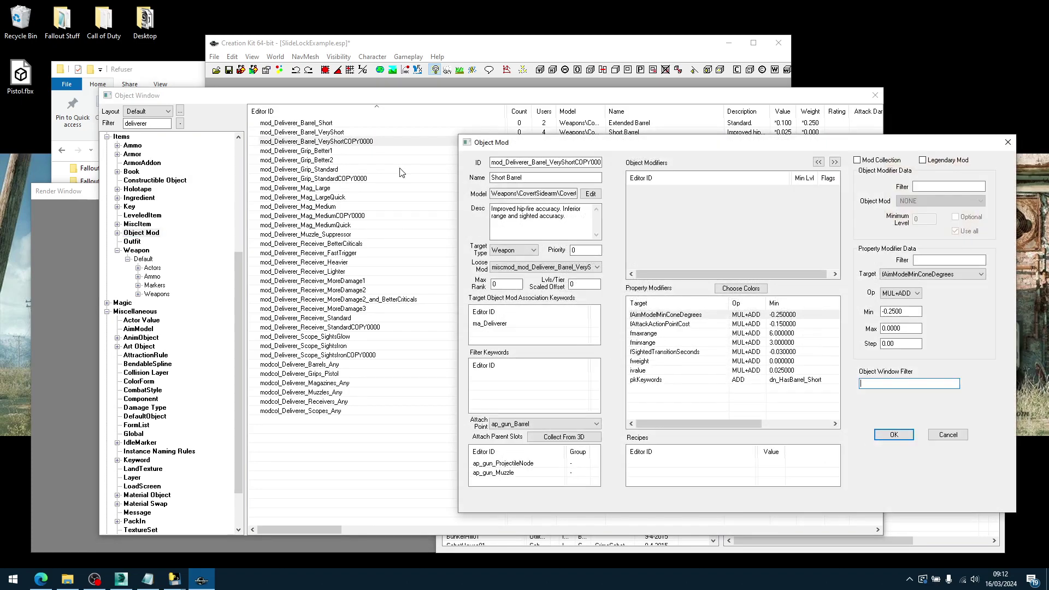
left_click(469, 133)
left_click_drag(432, 89, 154, 72)
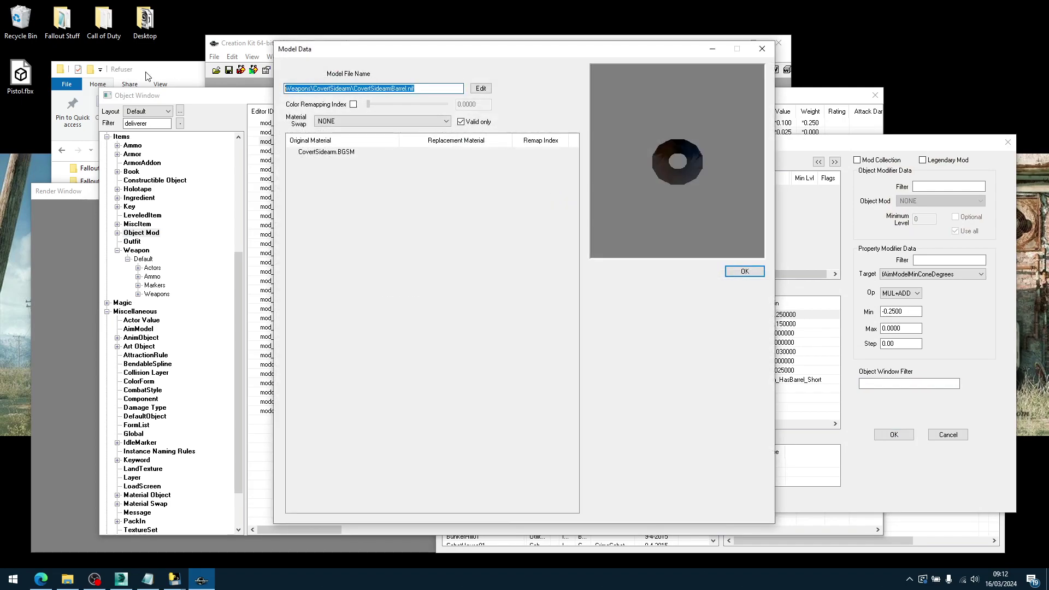
key("Delete")
left_click(745, 271)
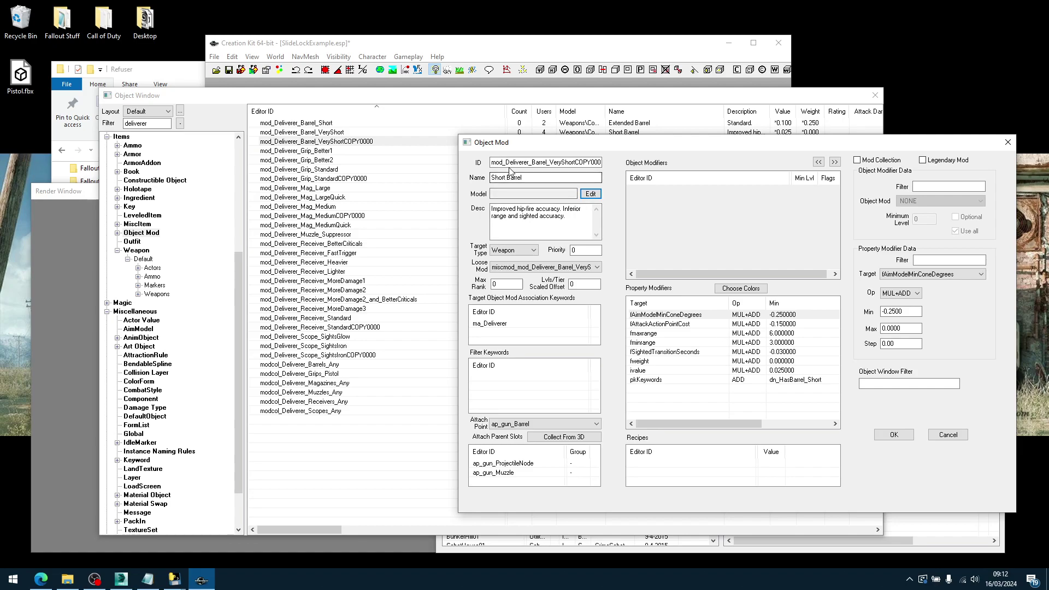
Change the barrel mod's ID to mod_Refuser_Barrel_VeryShort and close the NitroSense window.
left_click_drag(506, 163, 533, 164)
type("Refuser")
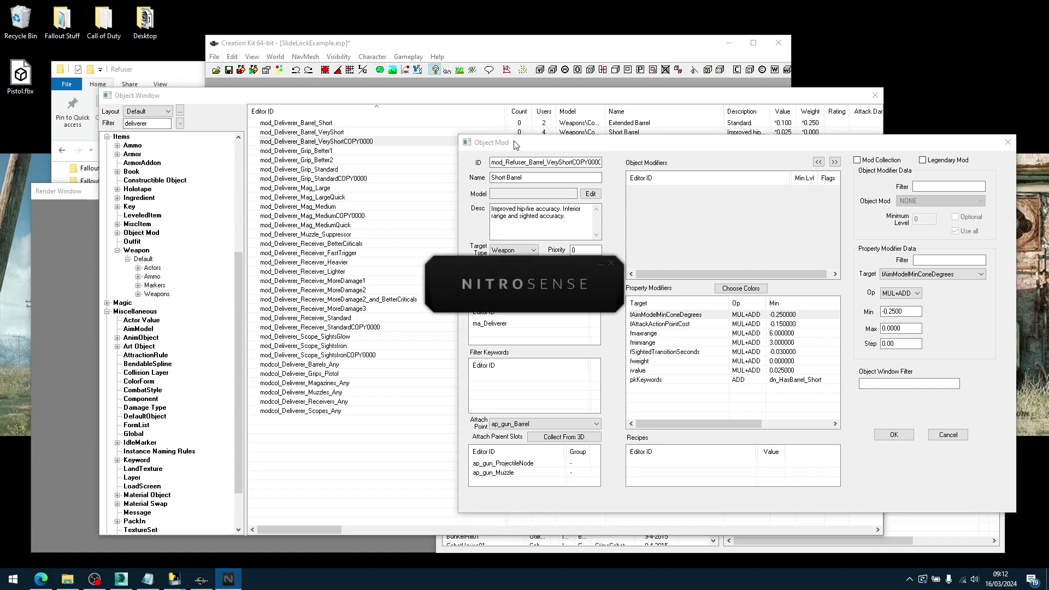
key("shift+End")
key("Delete")
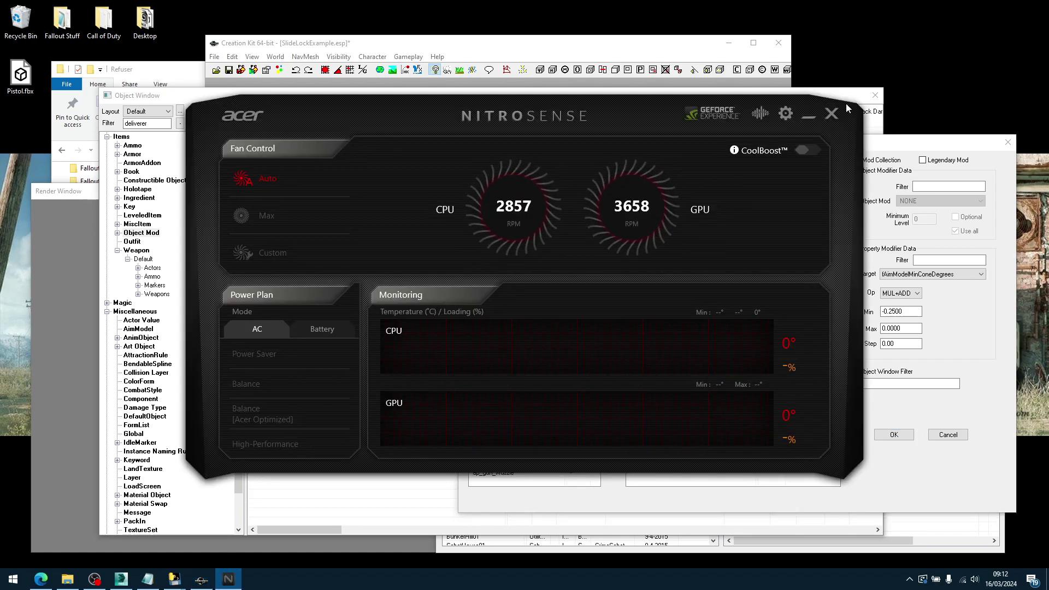
left_click(831, 113)
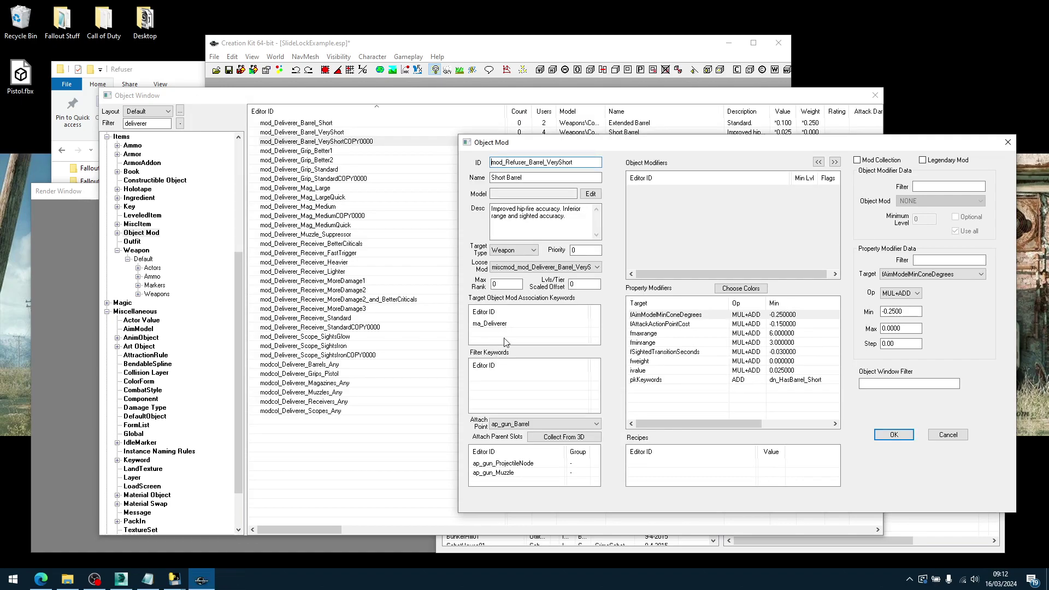
Replace the barrel mod's ma_Deliverer target association keyword with ma_Refuser.
left_click(518, 325)
right_click(519, 325)
left_click(547, 336)
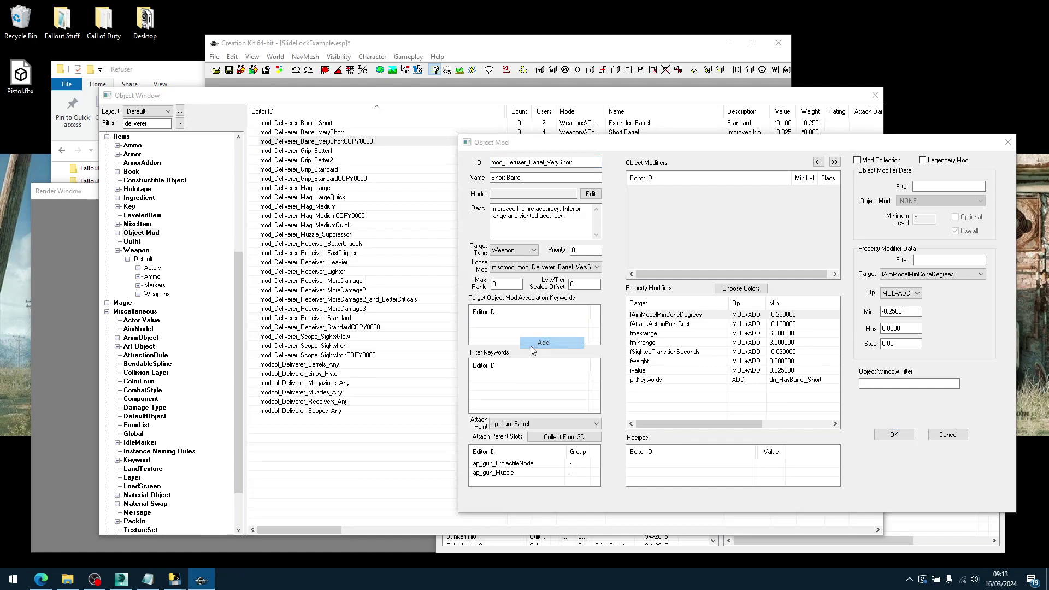
double_click(500, 208)
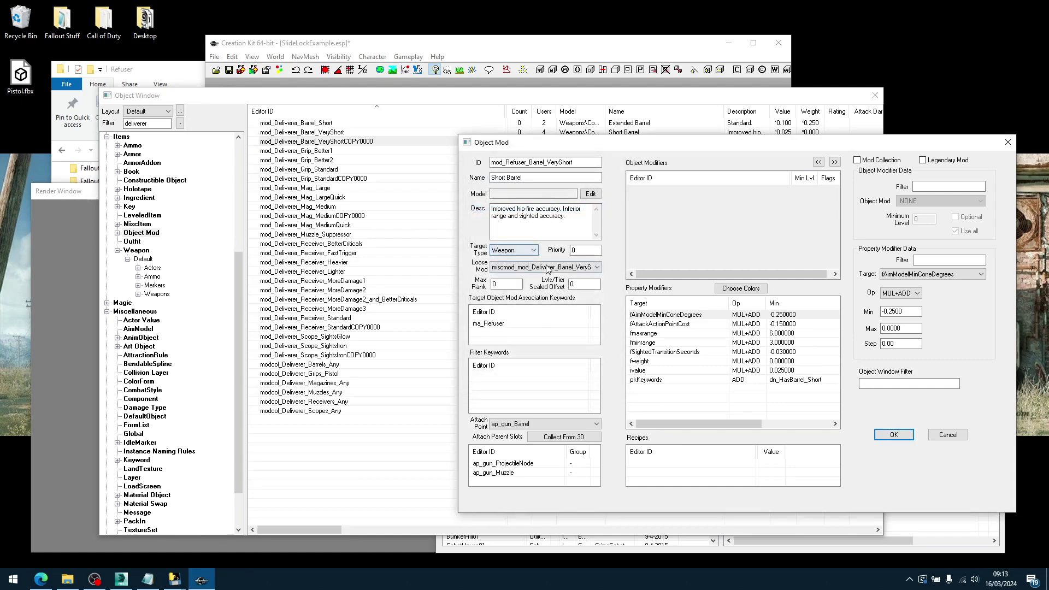
Set the barrel mod's loose mod to NONE and save it under its new ID, declining to create a new form.
left_click(569, 267)
left_click_drag(747, 376, 747, 286)
left_click(513, 277)
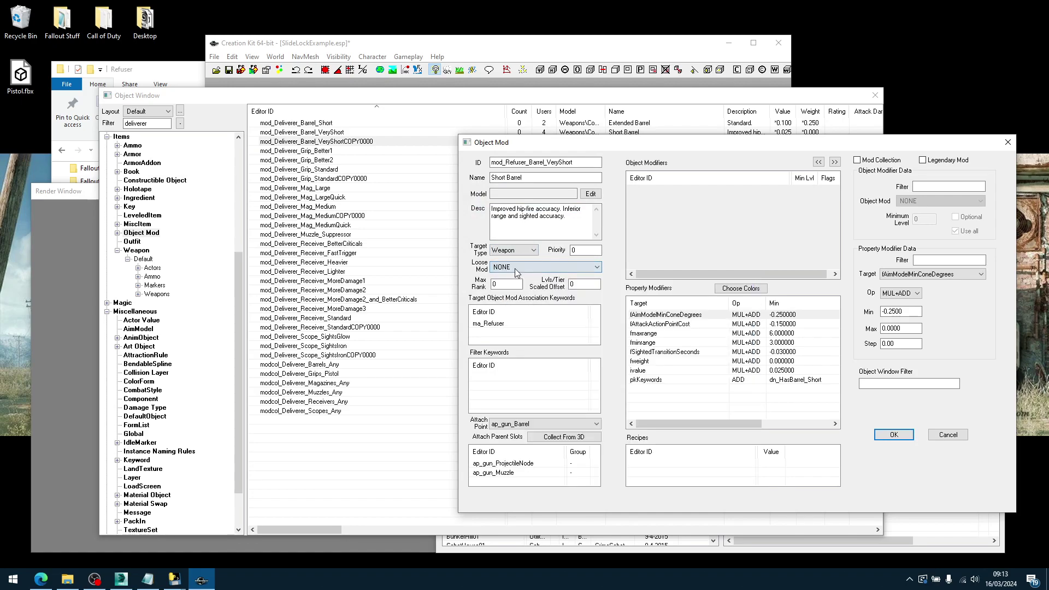
left_click(886, 433)
left_click(605, 337)
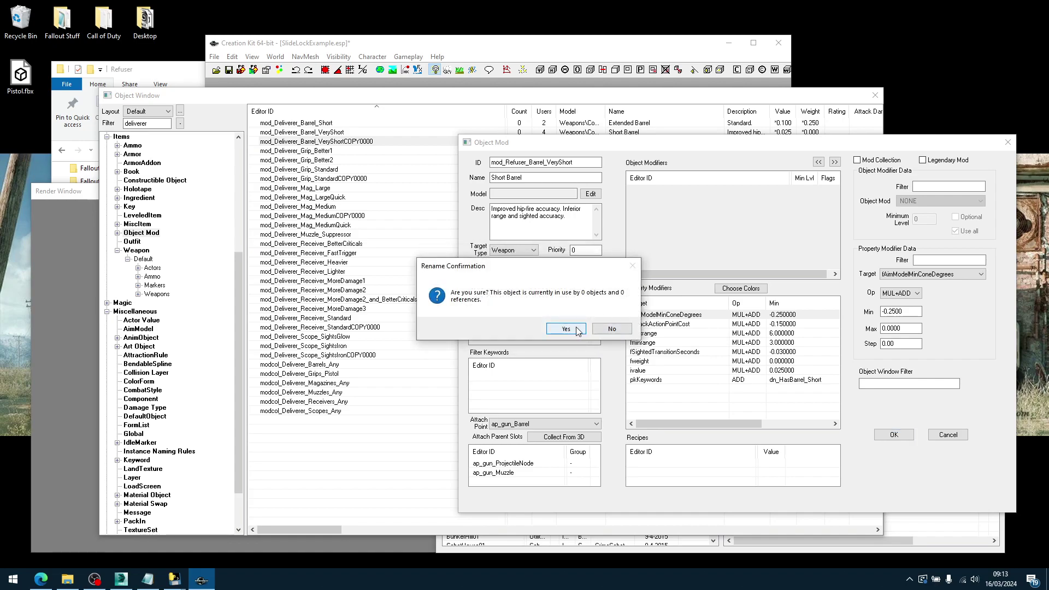
left_click(578, 330)
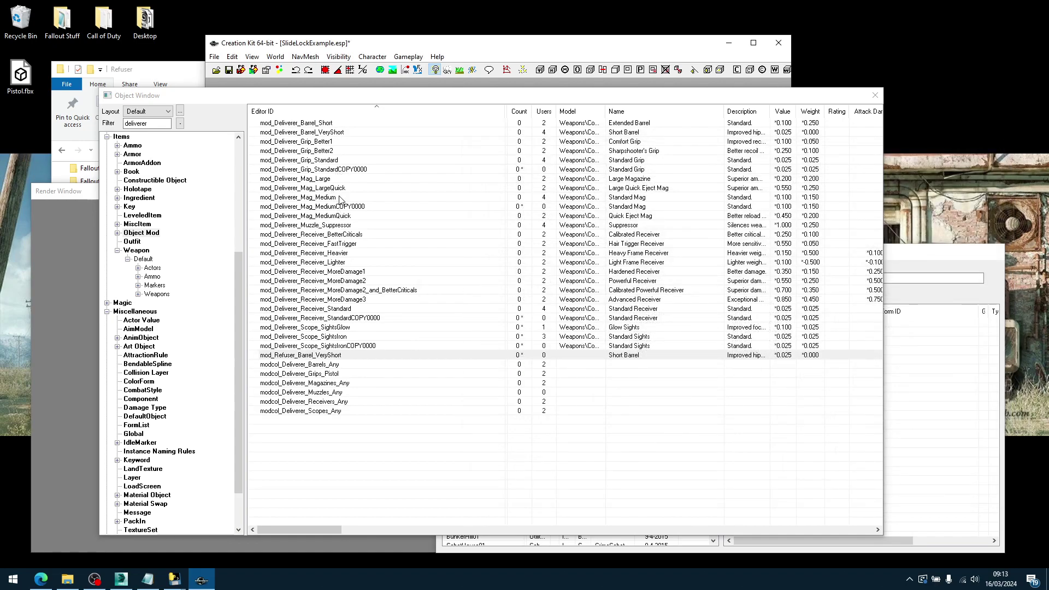
Open the duplicated Deliverer Receiver_Standard object mod and set its model to Weapons\Refuser\Refuser_1.nif.
left_click(346, 318)
double_click(350, 320)
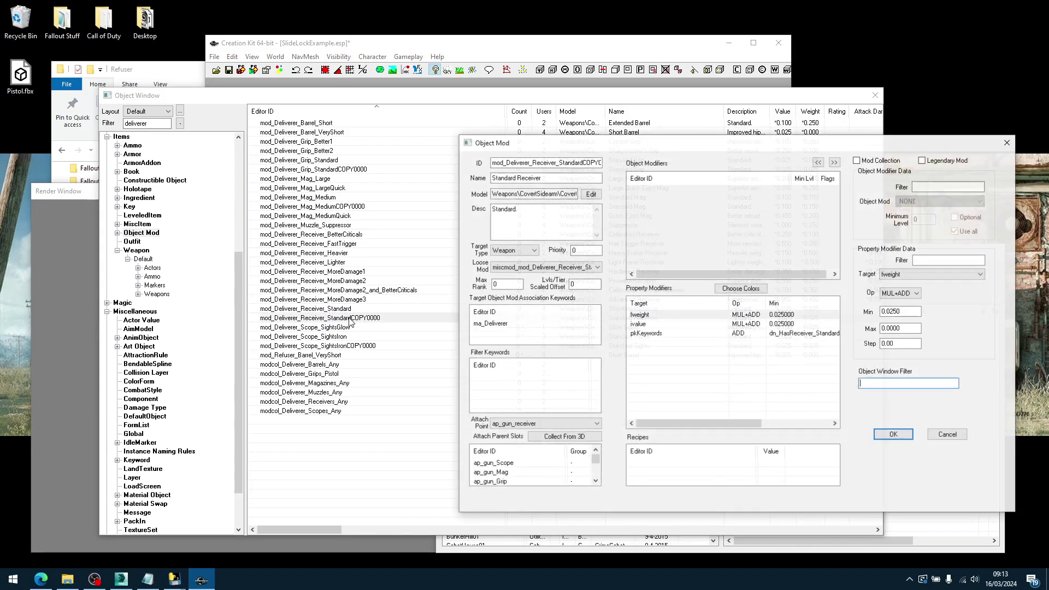
left_click(589, 194)
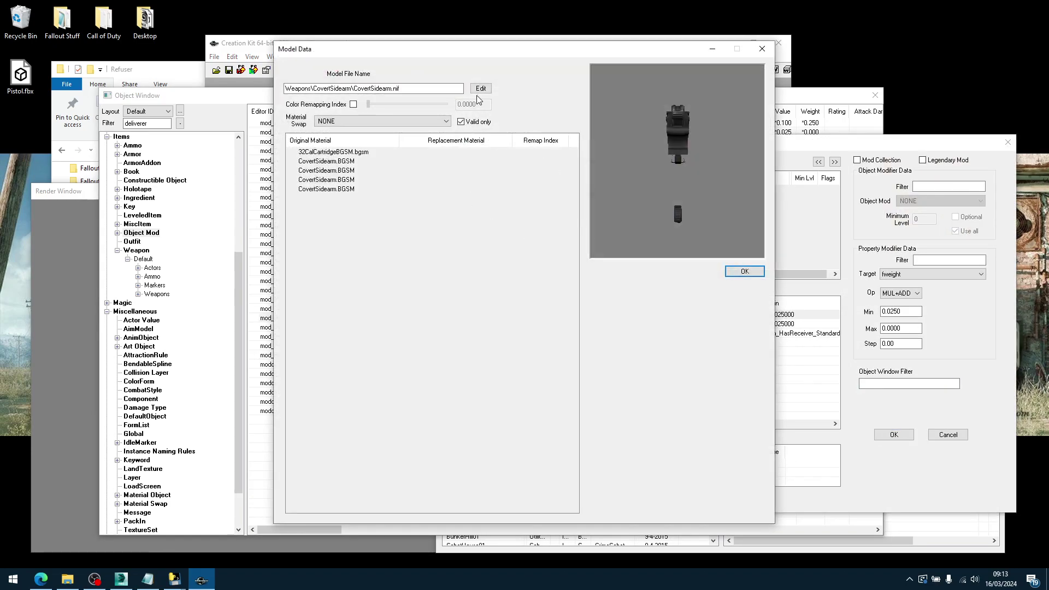
left_click(481, 92)
double_click(361, 134)
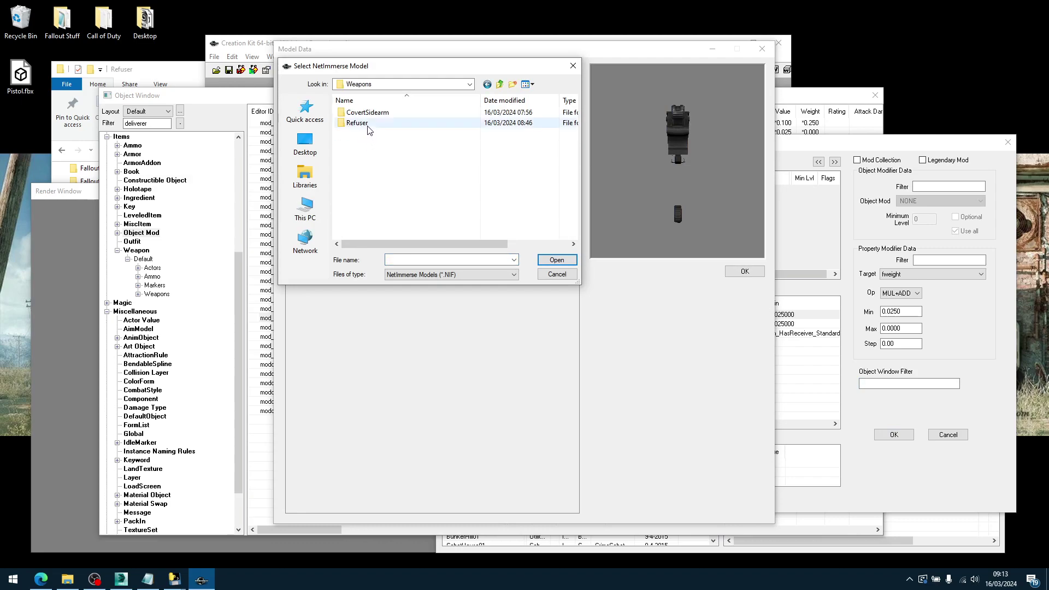
double_click(358, 123)
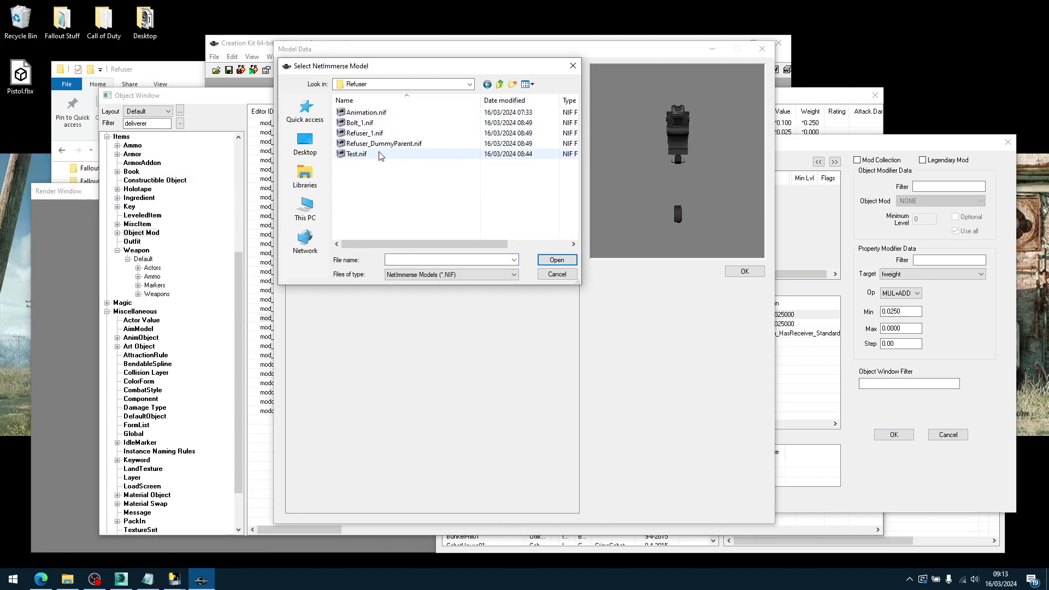
double_click(365, 133)
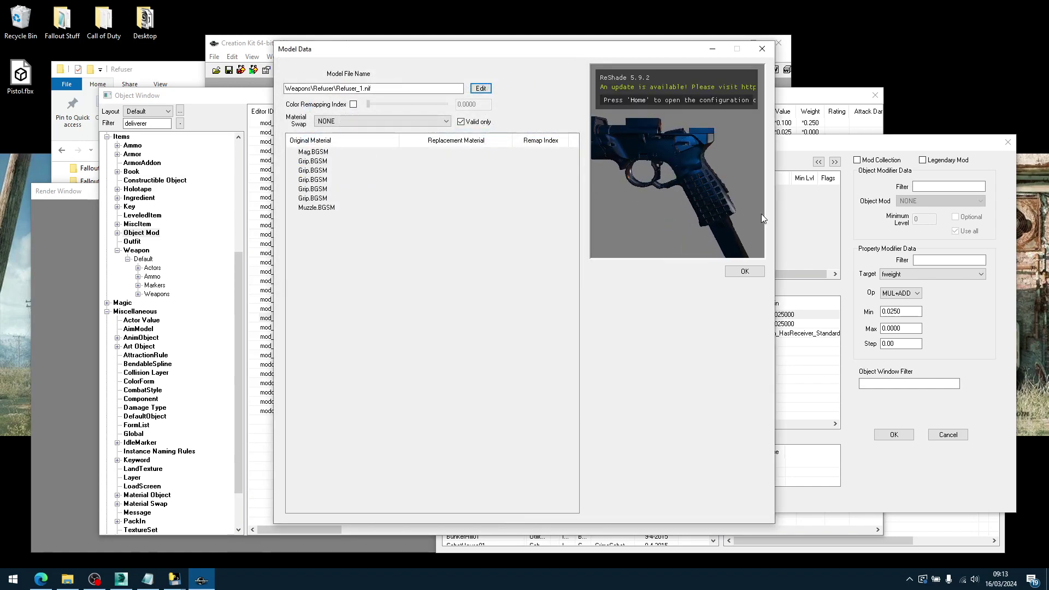
left_click(729, 269)
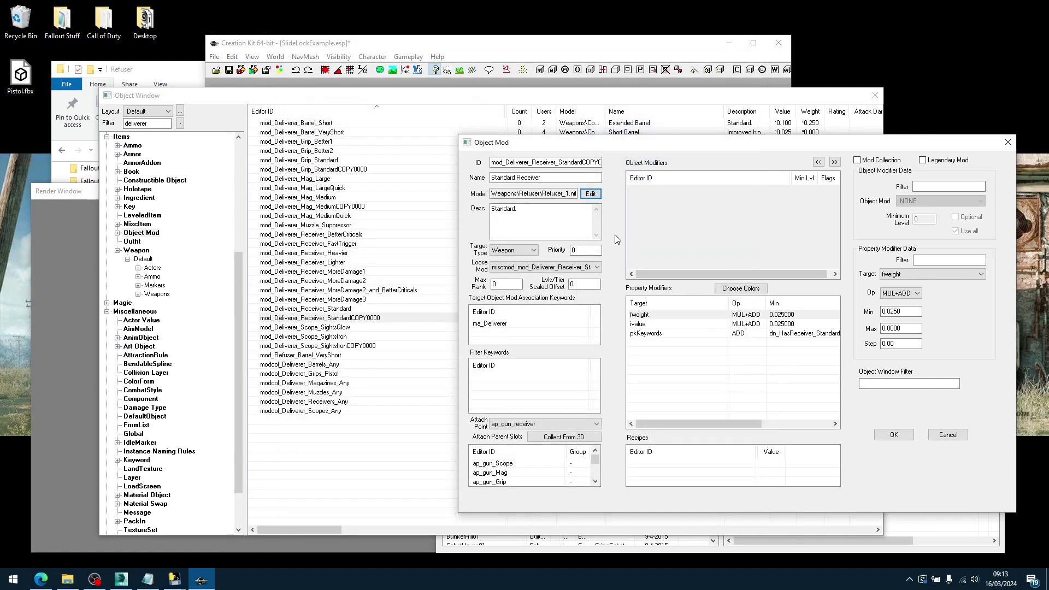
Set the receiver mod's loose mod to NONE and replace its ma_Deliverer association keyword with ma_Refuser.
left_click(596, 266)
left_click_drag(748, 375, 752, 263)
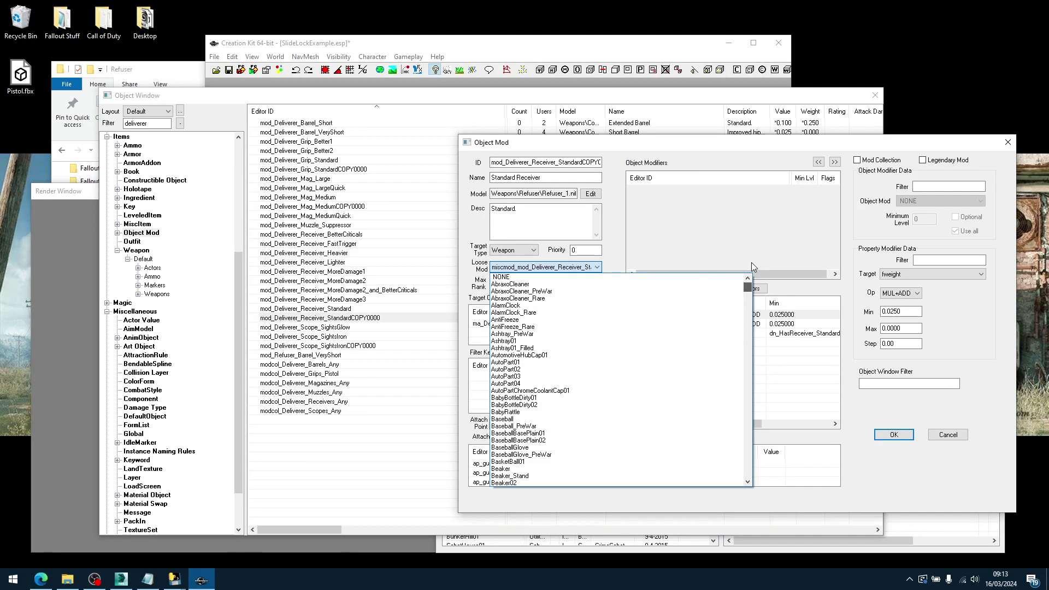
left_click(595, 277)
left_click(507, 327)
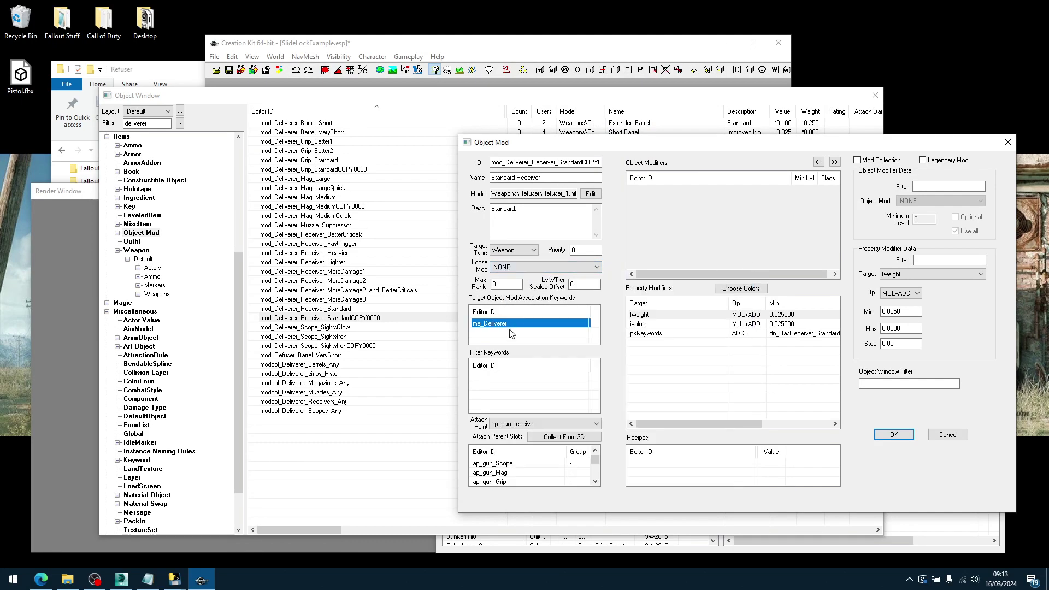
right_click(513, 334)
left_click(544, 340)
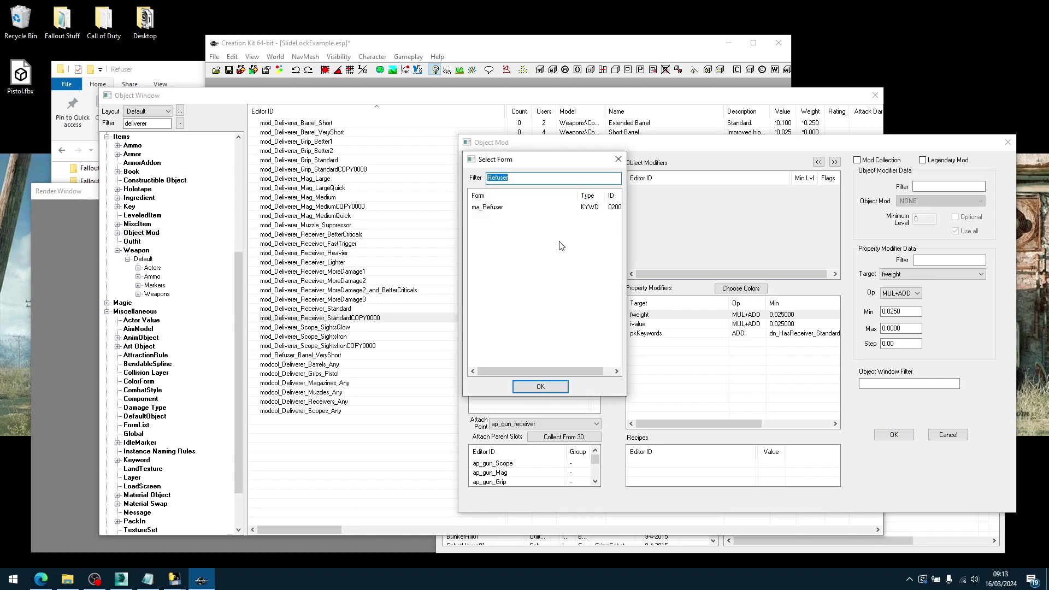
double_click(503, 212)
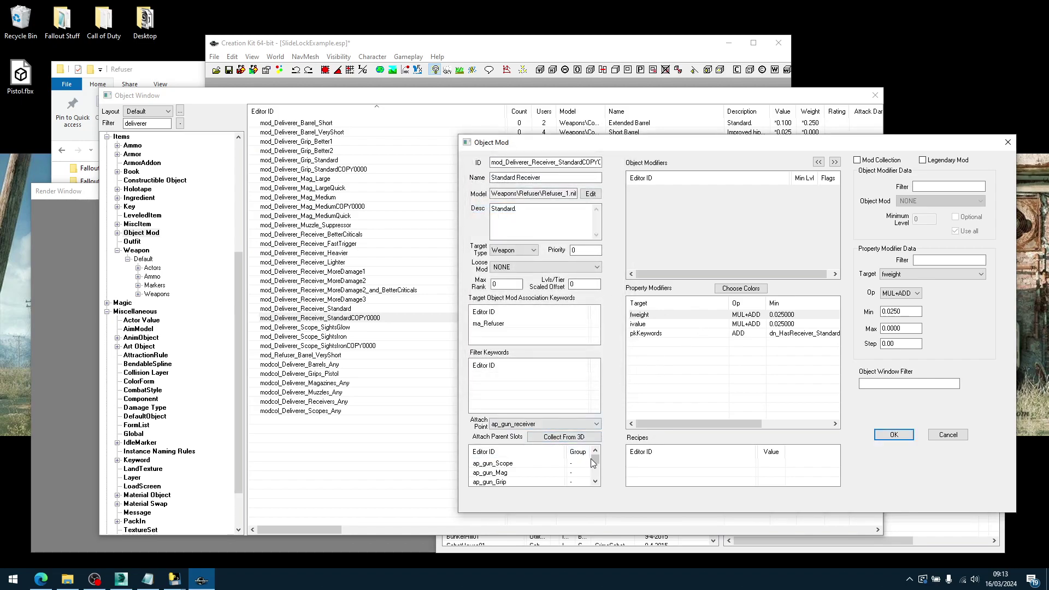
Add ap_gun_Slide to the receiver mod's attach parent slots.
left_click_drag(593, 468, 597, 457)
scroll(542, 481, "down", 1)
right_click(517, 486)
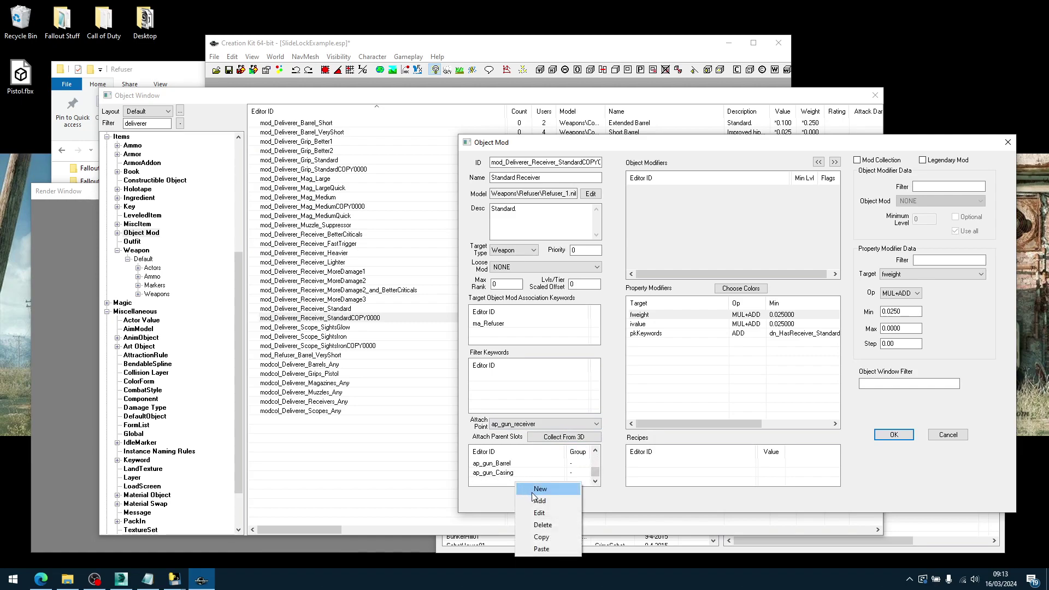
left_click(517, 491)
type("slide")
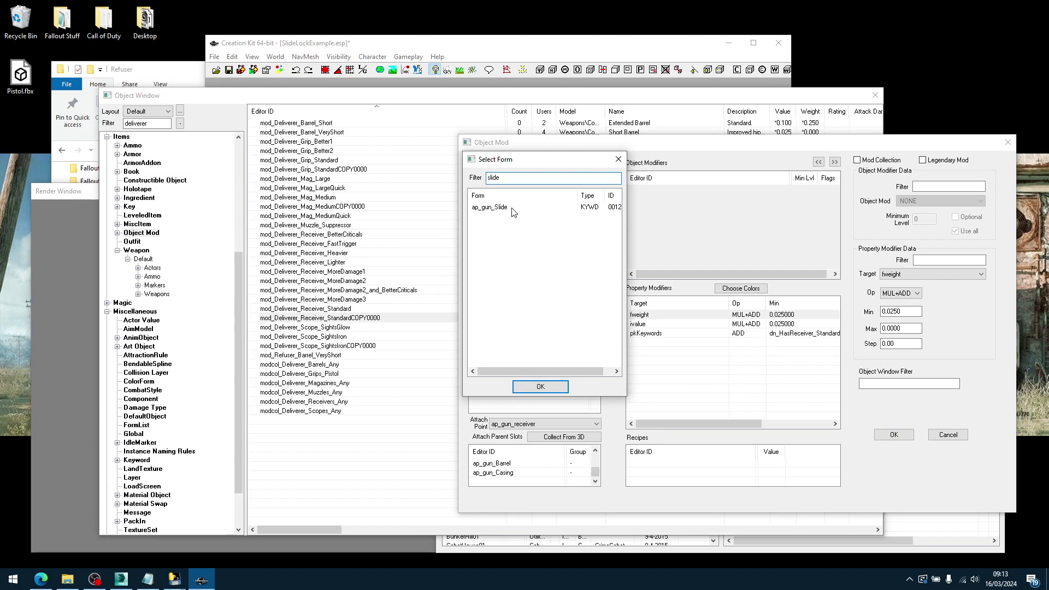
double_click(514, 212)
left_click_drag(595, 459, 595, 468)
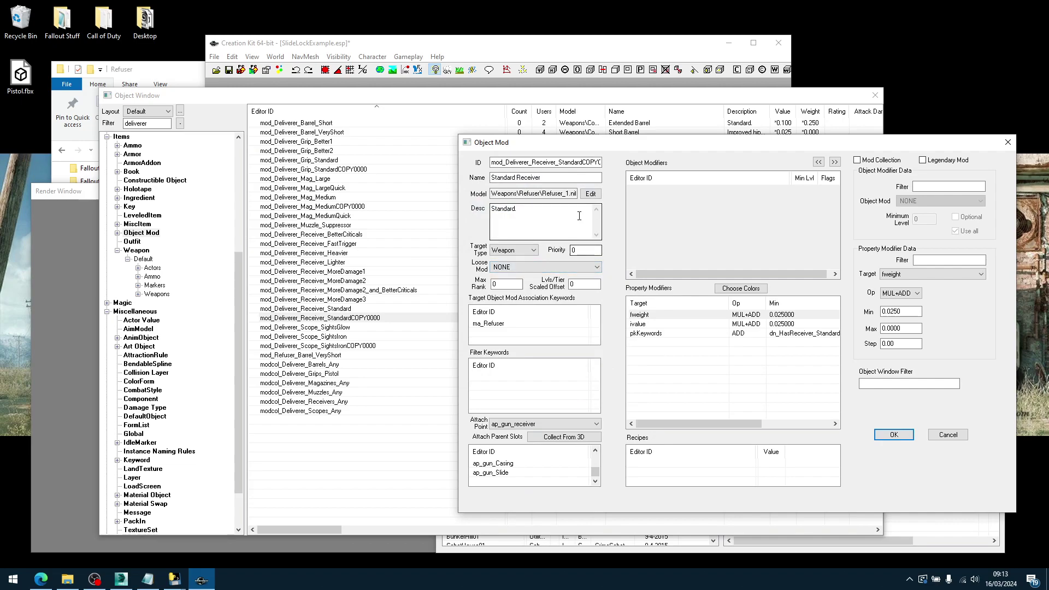
Set the receiver mod's ID to mod_Refuser_Receiver_Standard and save it, declining to create a new form.
left_click_drag(511, 163, 683, 171)
type("Refuser")
key("BackSpace")
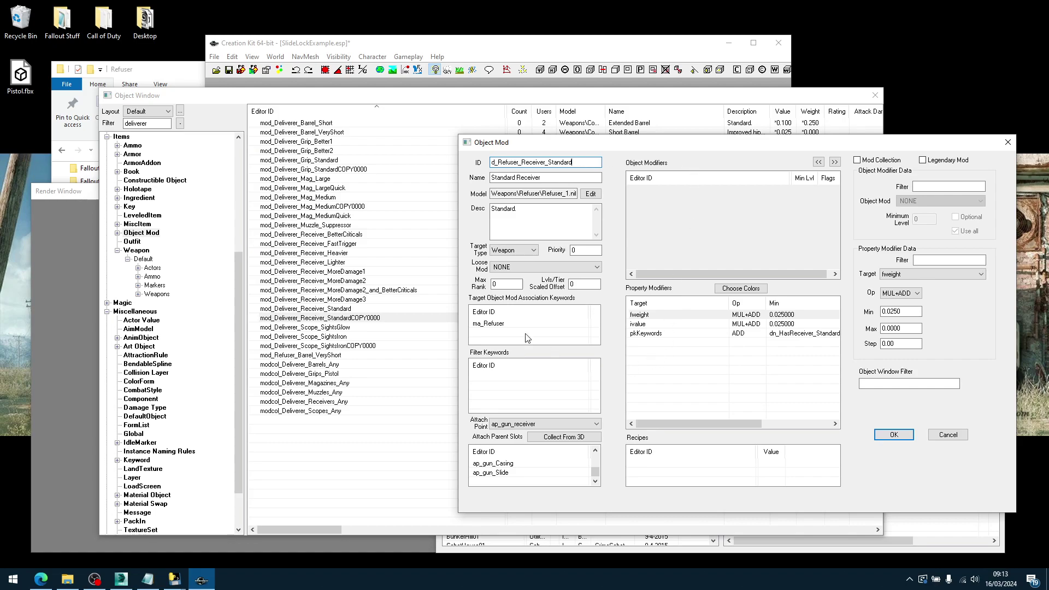
left_click(894, 436)
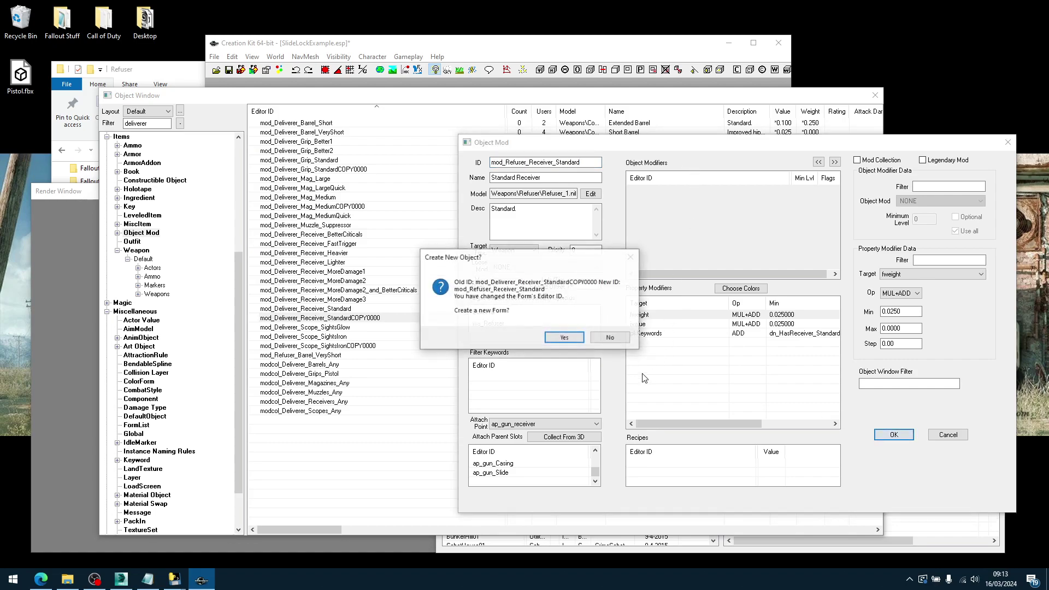
left_click(568, 337)
left_click(571, 328)
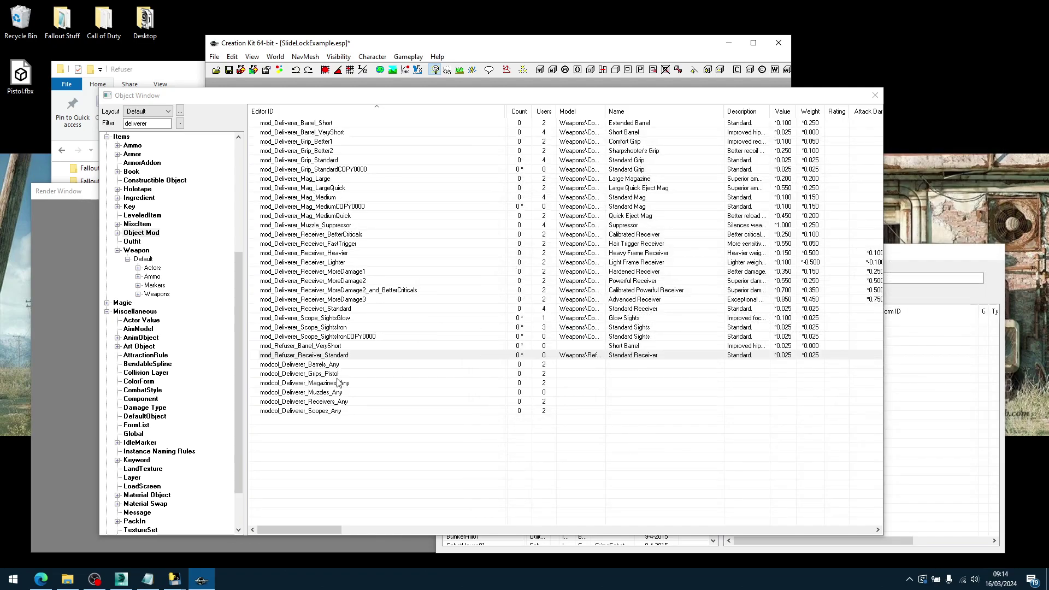
Filter the object mods by bolt and duplicate mod_10mm_Bolt.
double_click(155, 124)
type("bolt")
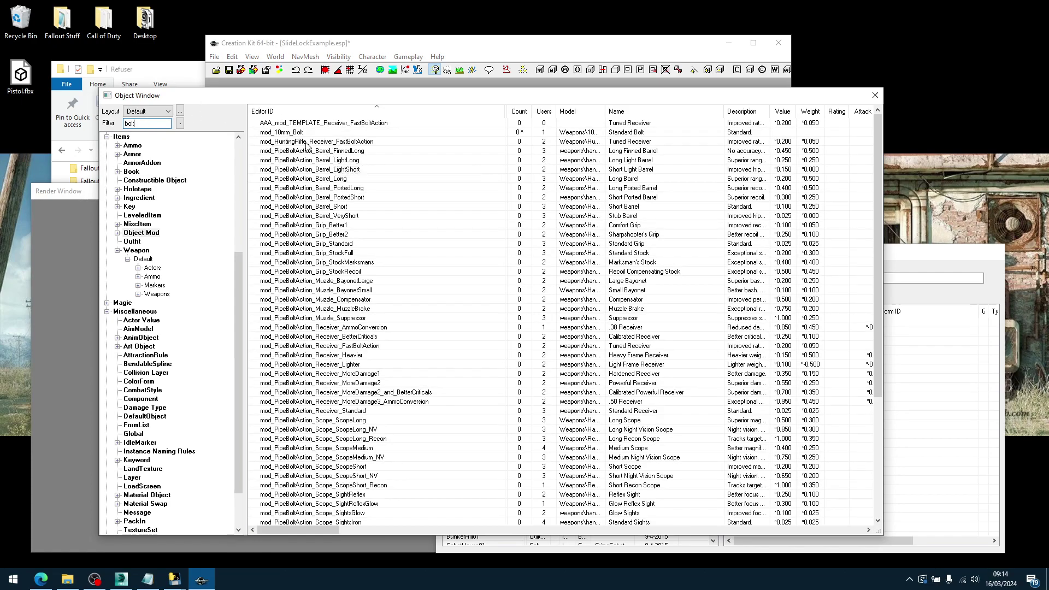
right_click(276, 132)
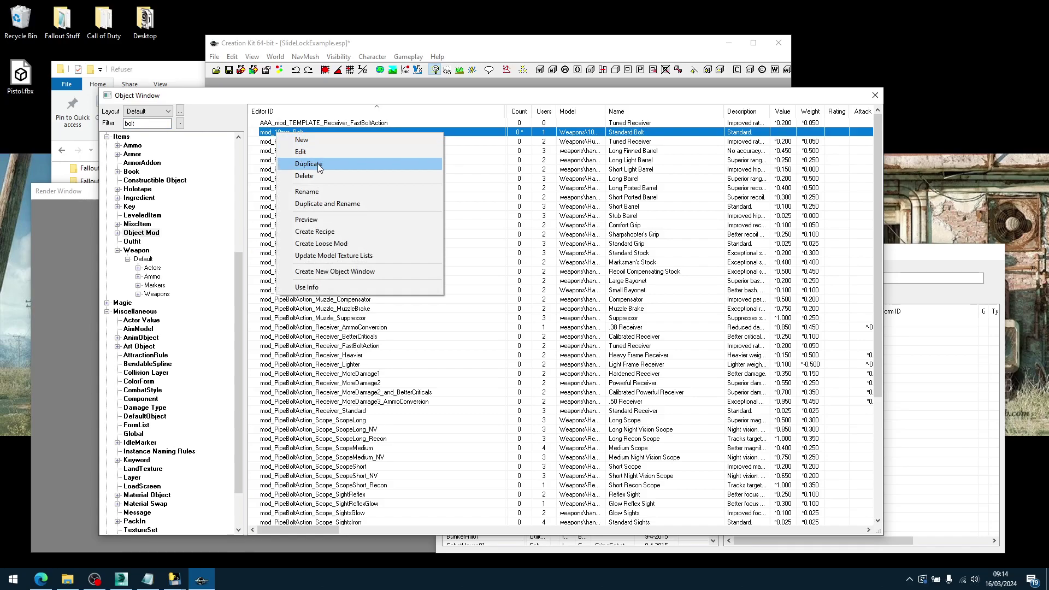
left_click(319, 165)
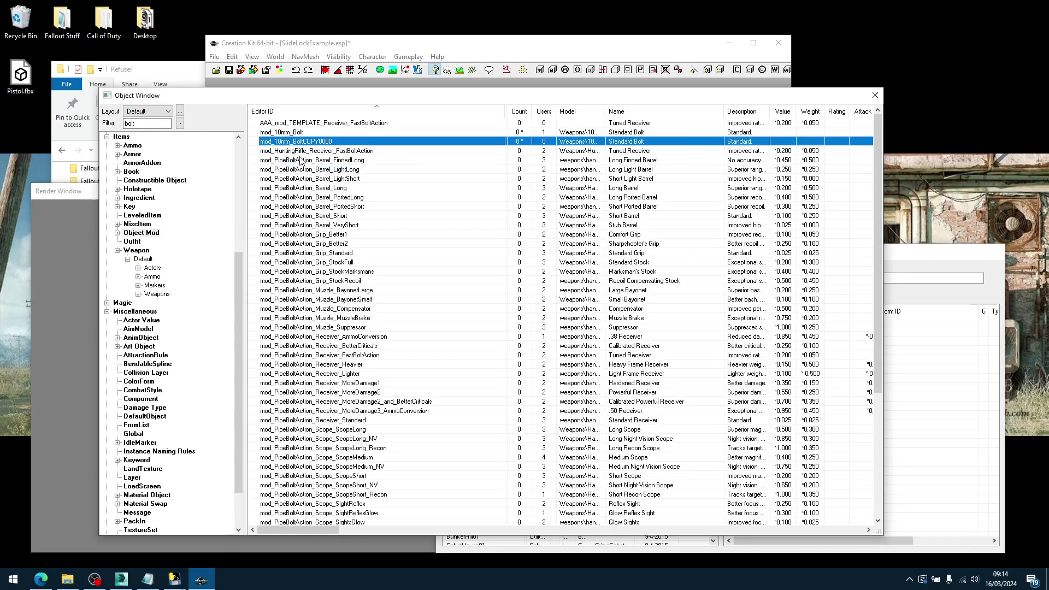
Change the duplicated 10mm bolt mod's ID to mod_Refuser_Bolt.
double_click(295, 141)
left_click_drag(506, 162, 523, 162)
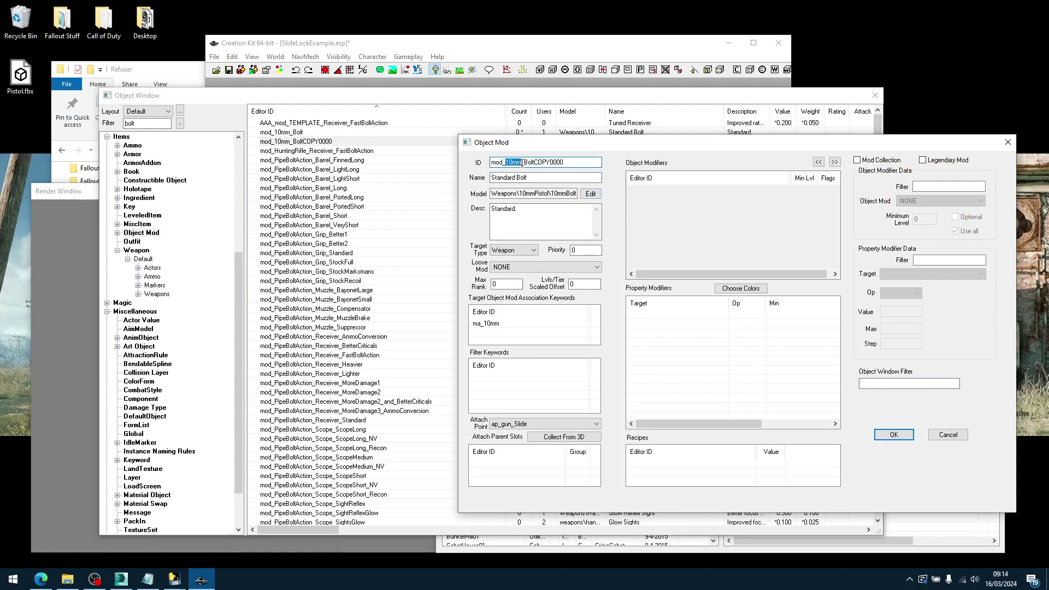
type("Refuser")
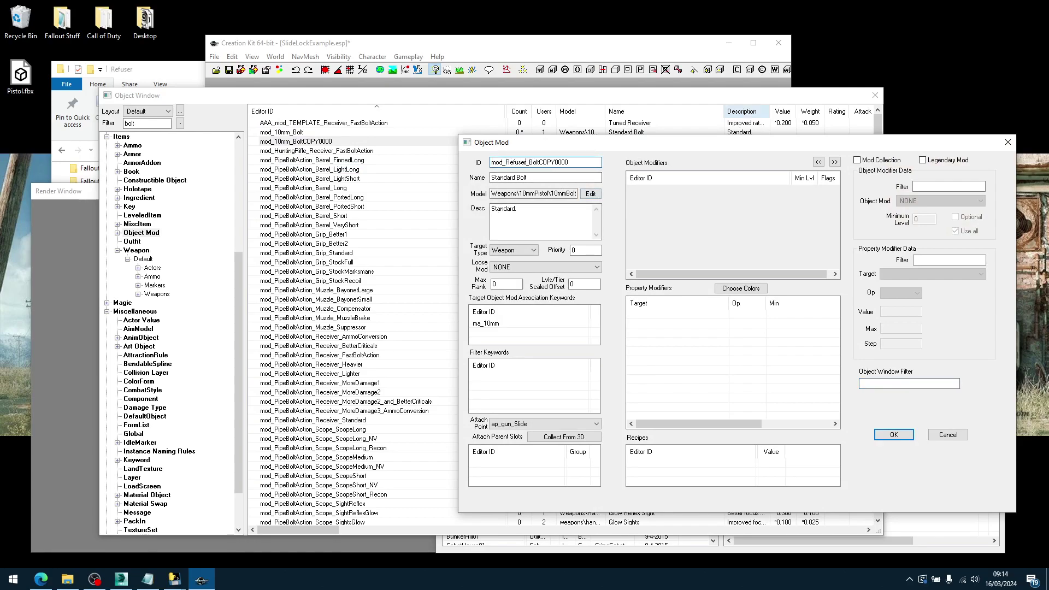
left_click_drag(540, 162, 569, 162)
key("Delete")
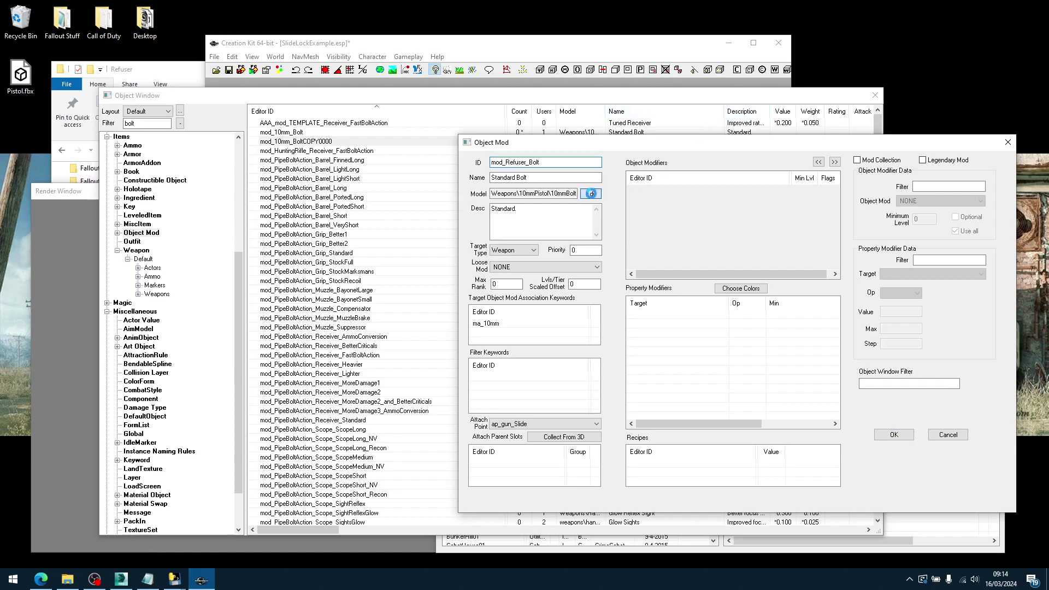
Set the bolt mod's model to Weapons\Refuser\Bolt_1.nif and dismiss the warnings.
left_click(592, 193)
left_click(476, 95)
double_click(373, 124)
left_click(746, 272)
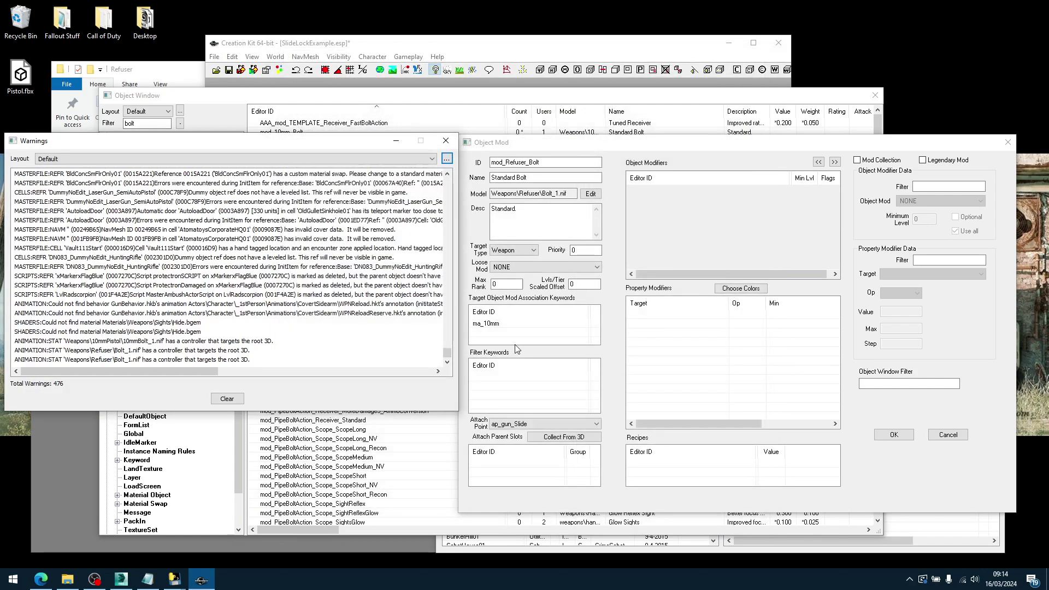
left_click(445, 140)
Replace the bolt mod's ma_10mm association keyword with ma_Refuser and save the mod, declining to create a new form.
left_click(511, 323)
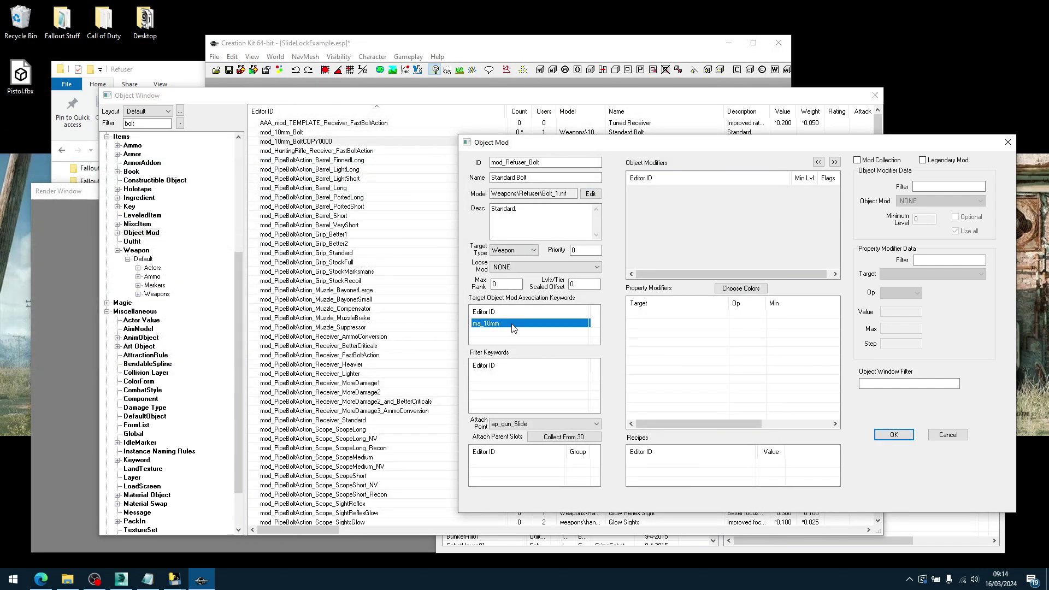
right_click(513, 328)
left_click(523, 339)
type("refuser")
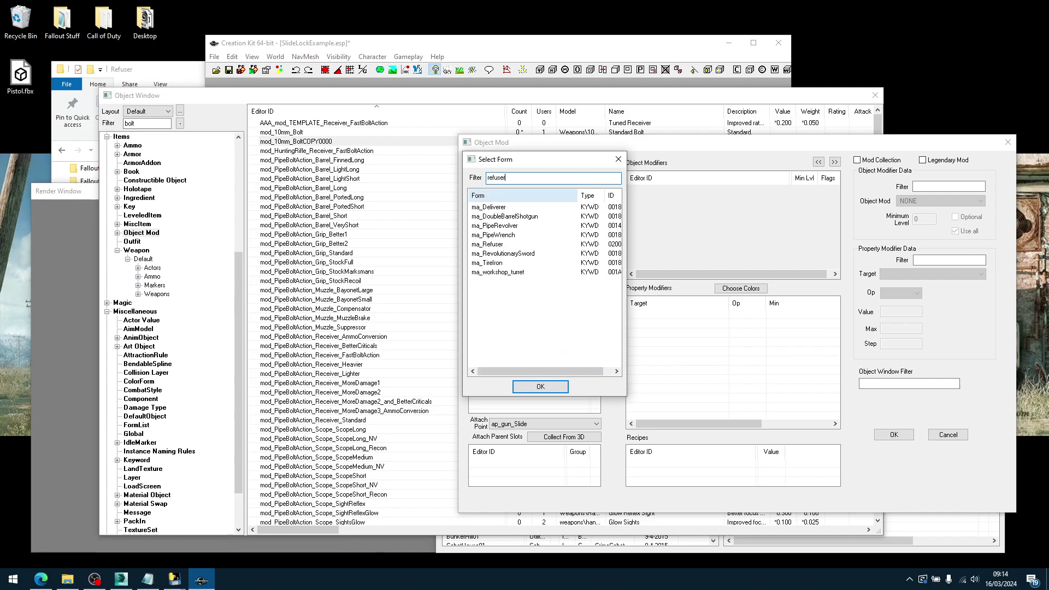
double_click(484, 208)
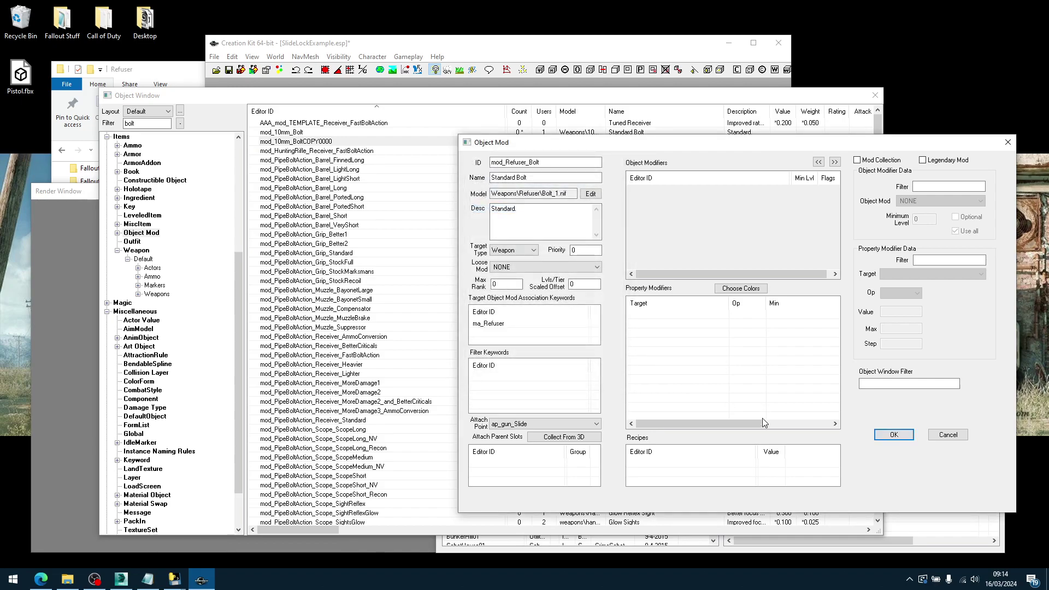
left_click(883, 437)
left_click(610, 334)
left_click(563, 330)
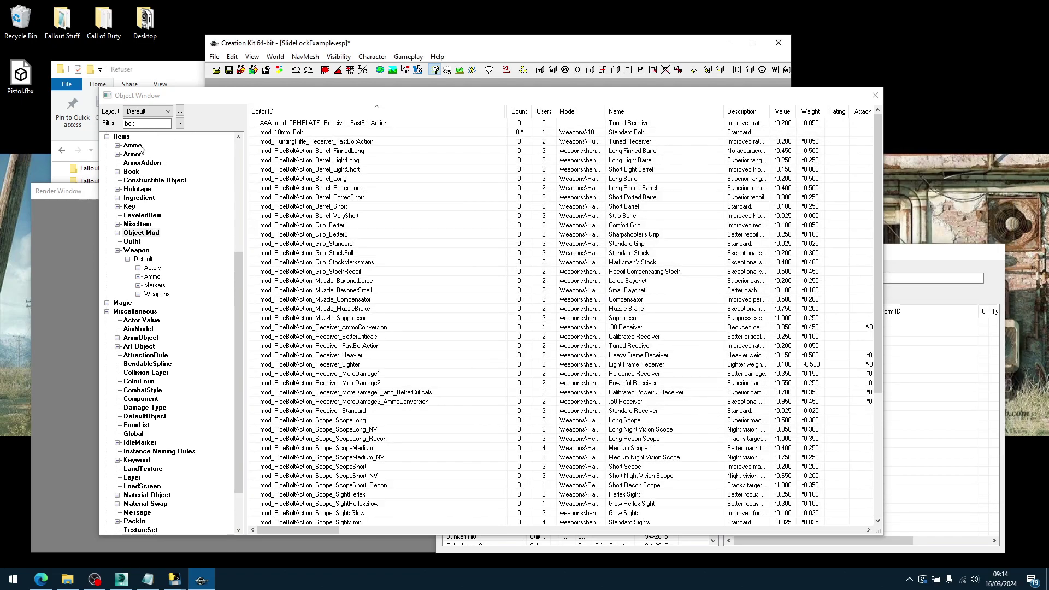
Find the Refuser weapon and change its model to Weapons\Refuser\Refuser_DummyParent.nif.
left_click(136, 251)
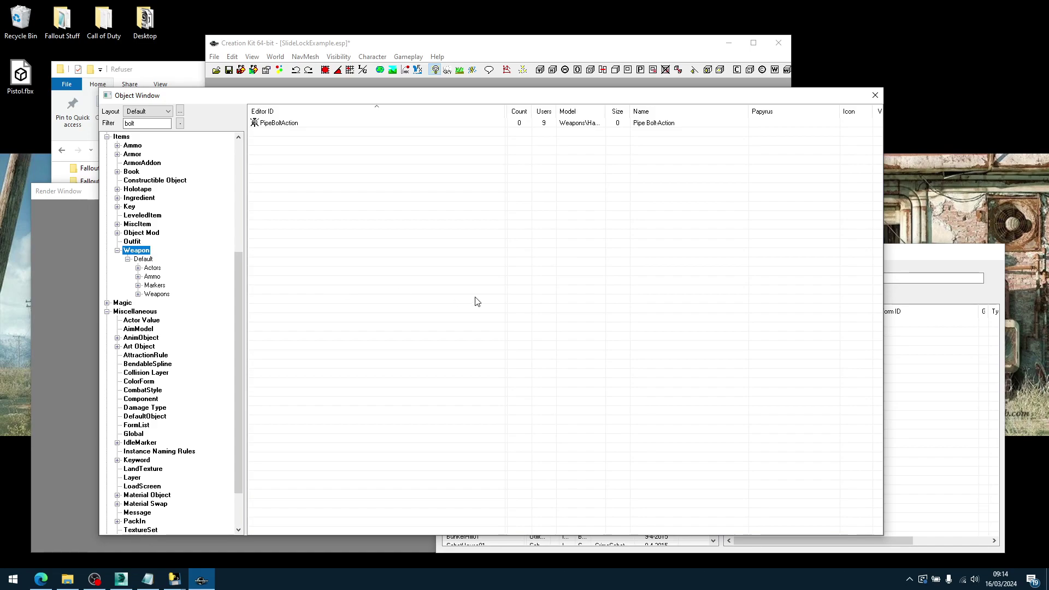
double_click(131, 124)
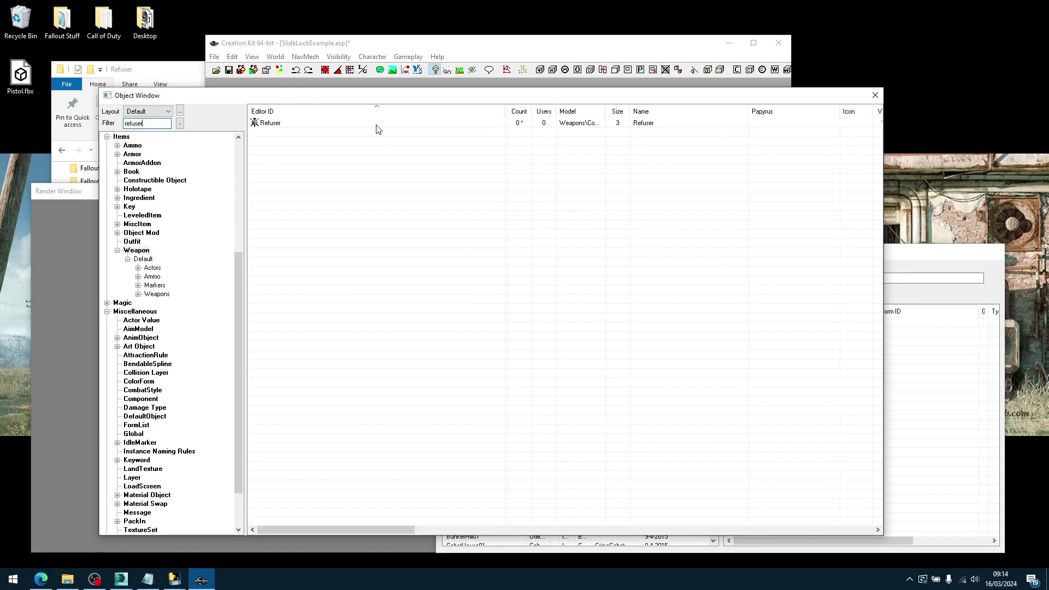
double_click(283, 126)
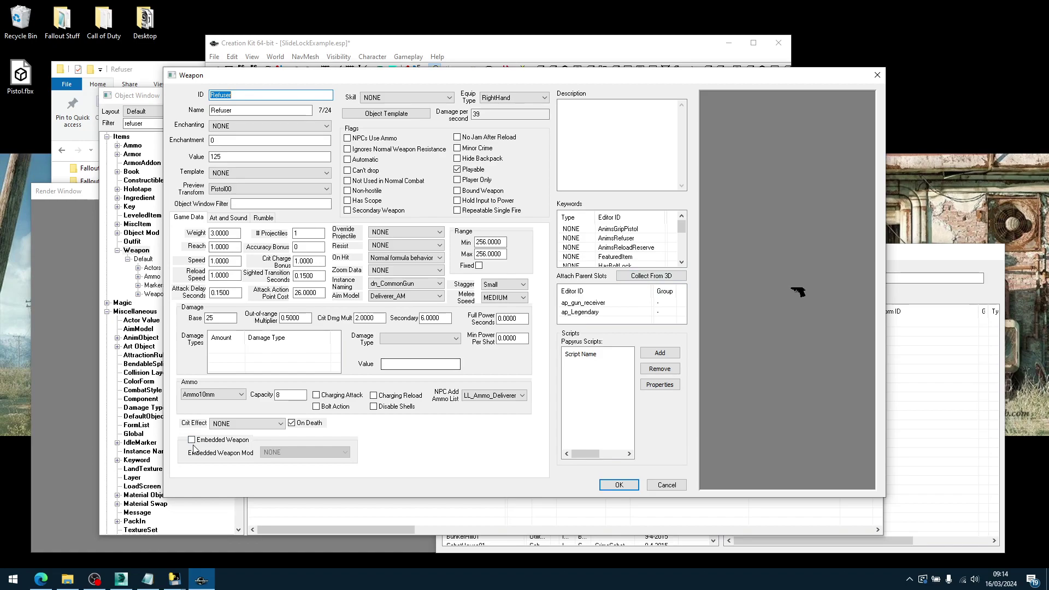
left_click(228, 217)
left_click(314, 244)
left_click(483, 88)
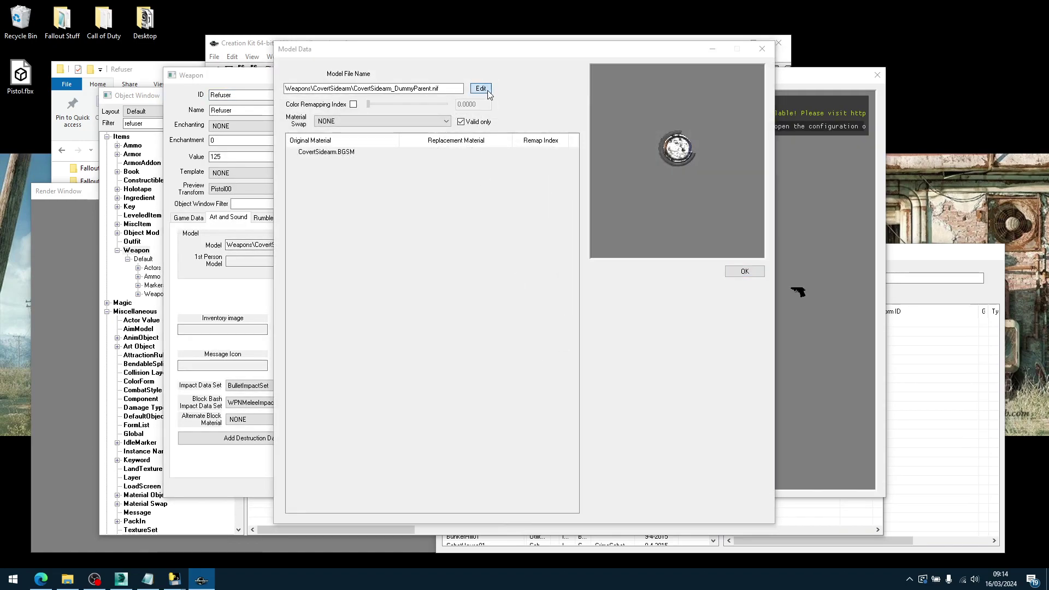
double_click(381, 143)
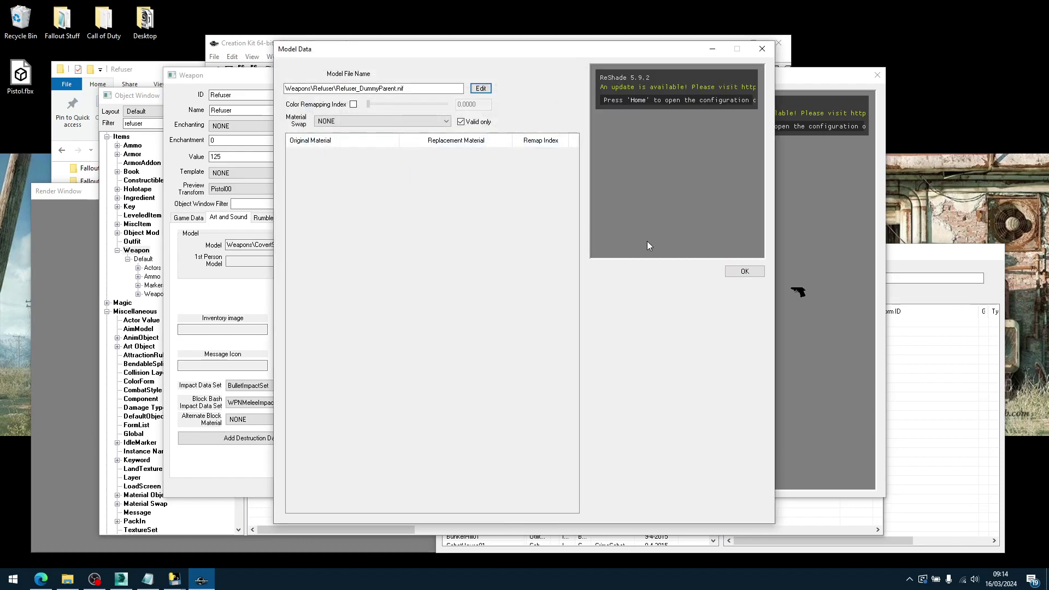
left_click(746, 272)
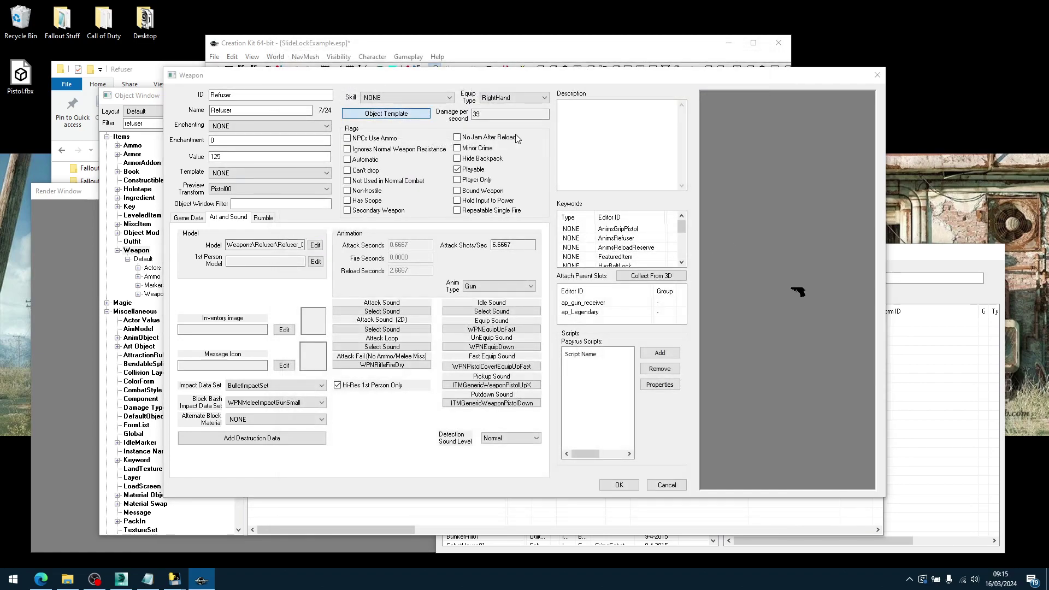
Delete the Standard and Standard Epic items from the Refuser's object template, keeping only the Default item.
left_click(386, 114)
left_click(224, 122)
right_click(229, 125)
left_click(303, 172)
key("Return")
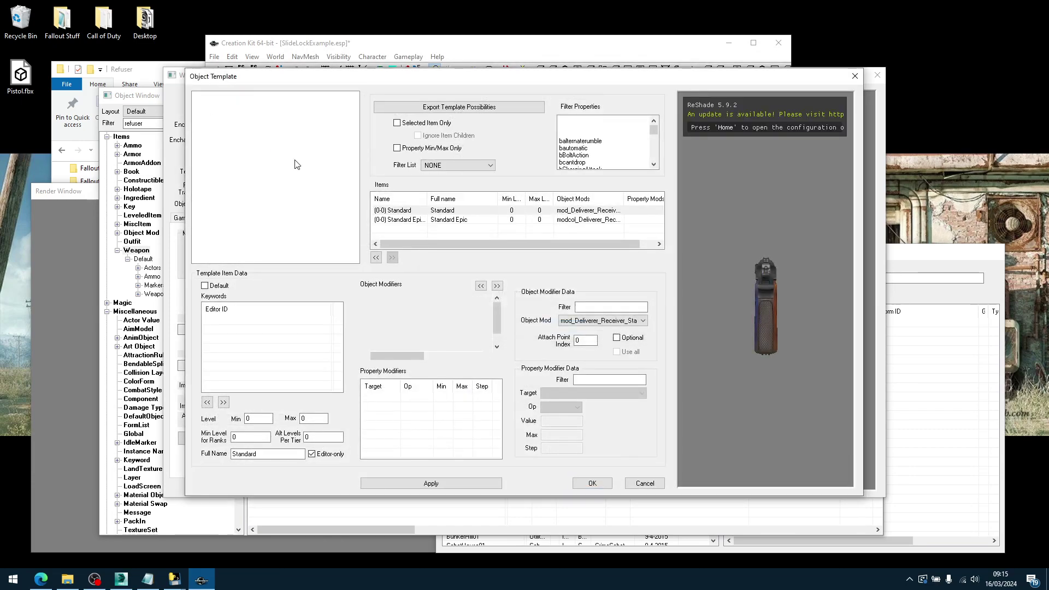
left_click(246, 105)
right_click(266, 136)
left_click(295, 155)
left_click(562, 325)
Remove all Deliverer object modifiers from the Default template item.
left_click(453, 310)
key("Delete")
left_click(423, 342)
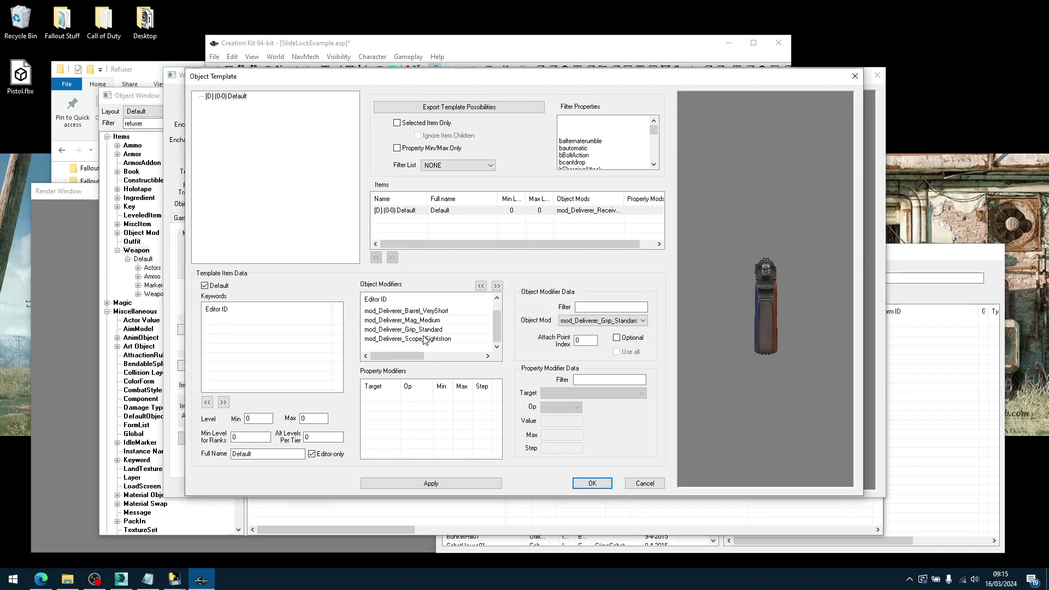
key("ctrl+a")
key("Delete")
Add mod_Refuser_Bolt and mod_Refuser_Receiver_Standard as object modifiers of the Default template item.
right_click(425, 330)
left_click(439, 348)
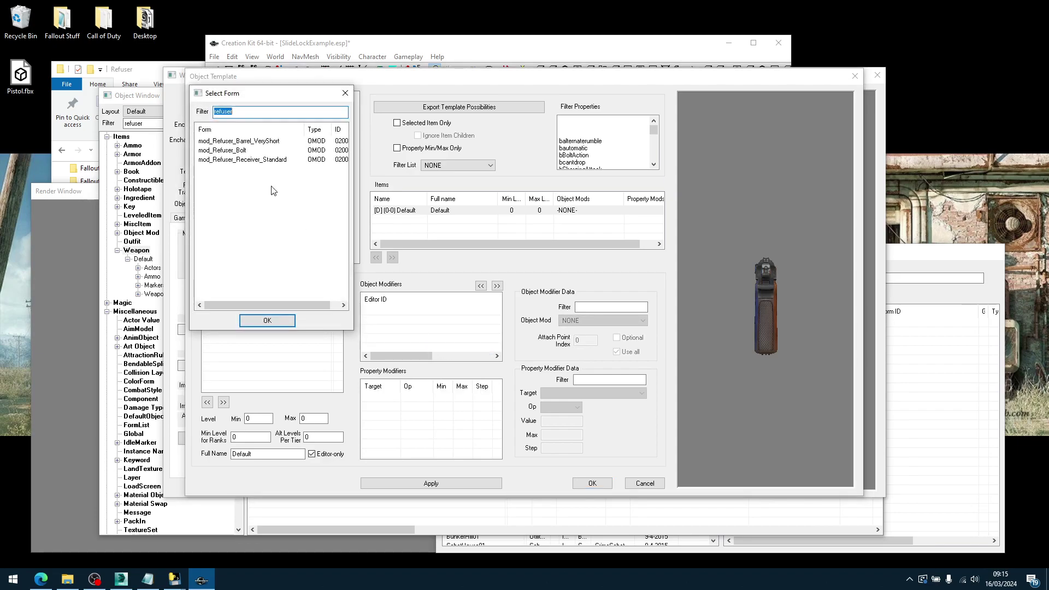
left_click(239, 142)
left_click(244, 150)
left_click(245, 160, "ctrl")
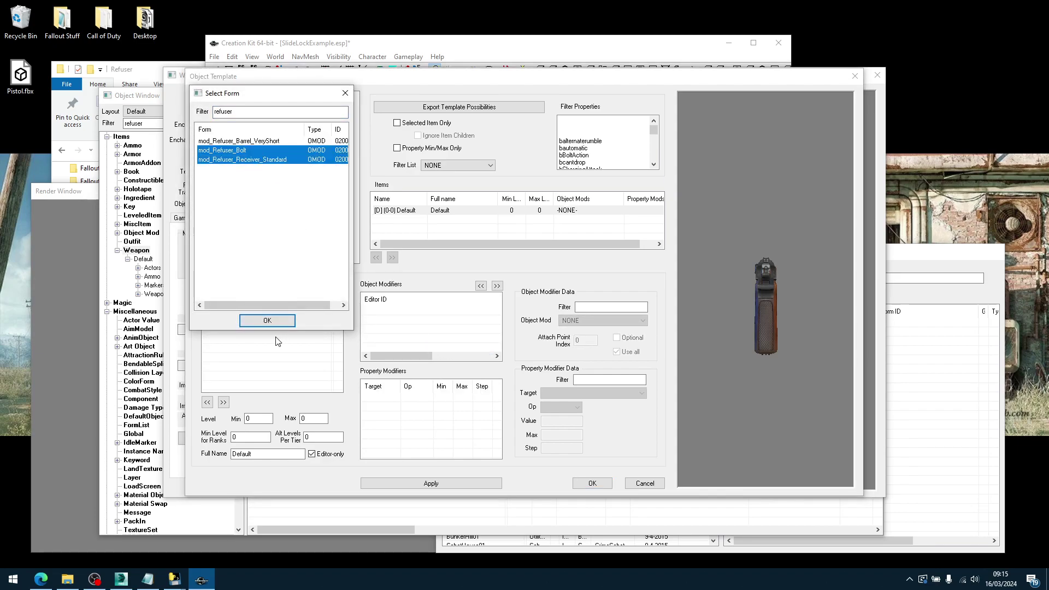
left_click(267, 321)
Inspect the assembled pistol in the template preview from several angles, and save the object template and the Refuser weapon.
left_click_drag(742, 327, 870, 330)
left_click_drag(807, 336, 750, 375)
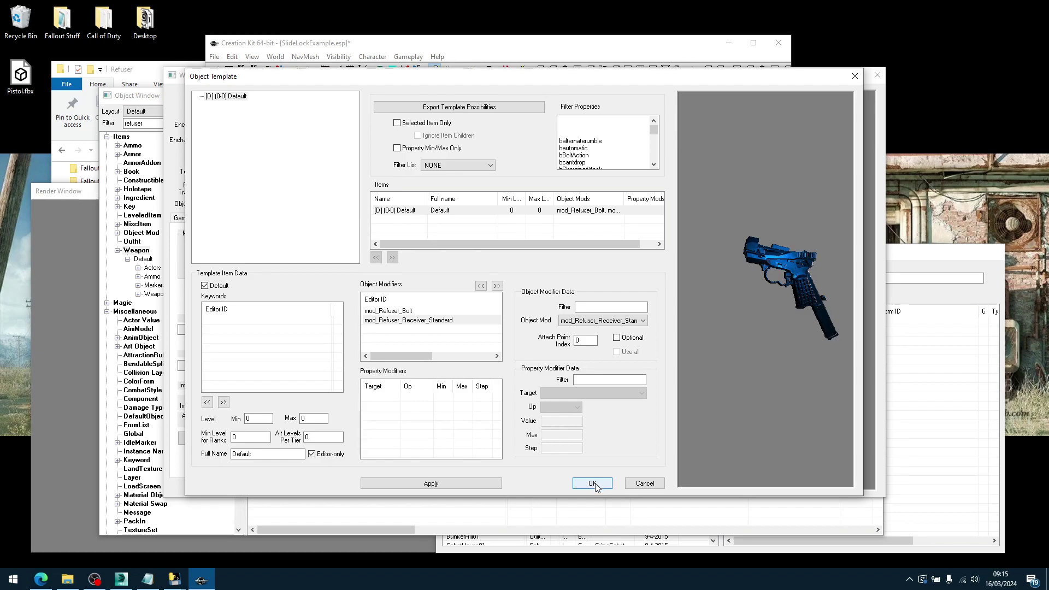
left_click_drag(769, 308, 747, 321)
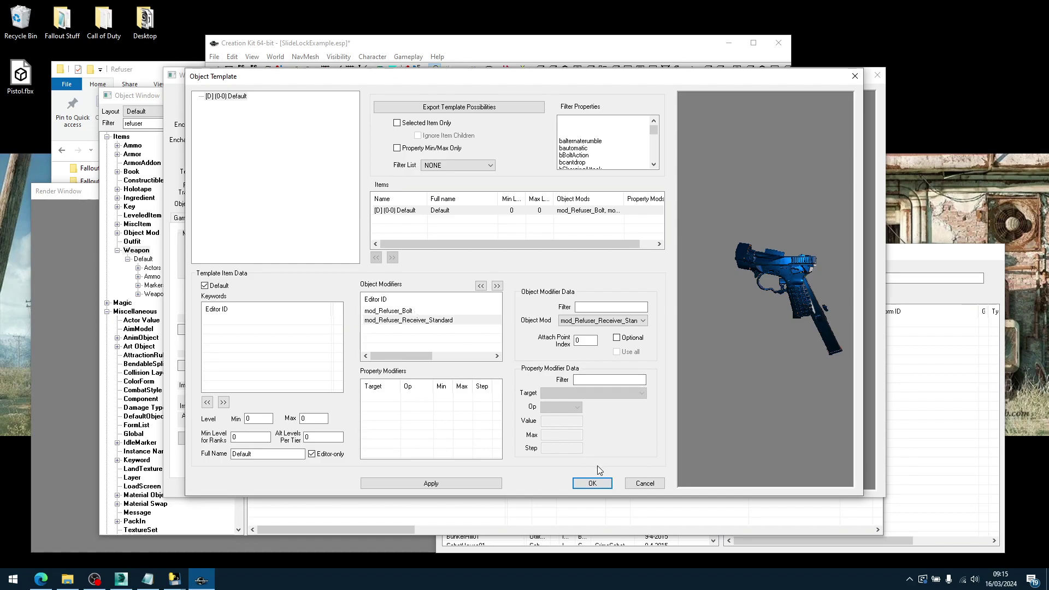
scroll(804, 219, "up", 5)
scroll(797, 219, "down", 5)
left_click_drag(796, 212, 673, 224)
left_click_drag(799, 251, 890, 295)
left_click(592, 483)
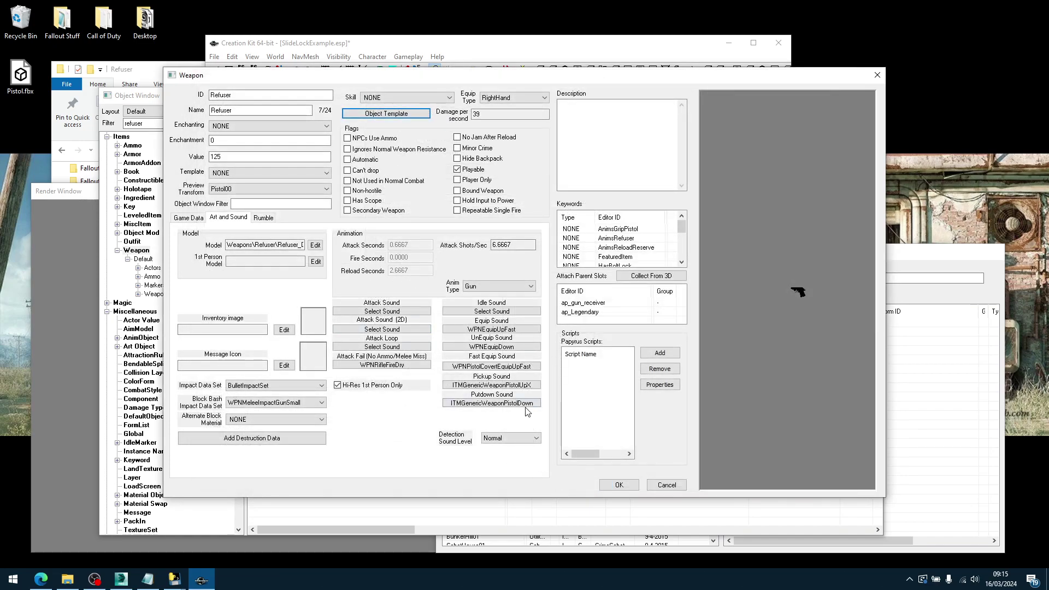
left_click(618, 484)
Open the HumanRaceSubGraphData_DelivererAdditive race and duplicate its AnimsDelivererSlideLock subgraph entry.
scroll(186, 225, "up", 7)
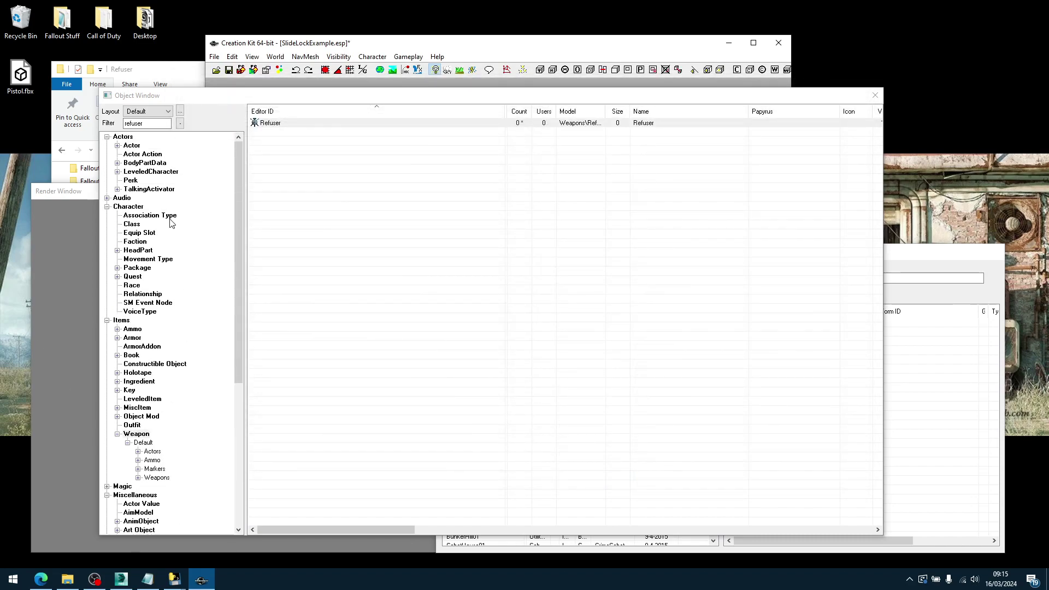
left_click(132, 285)
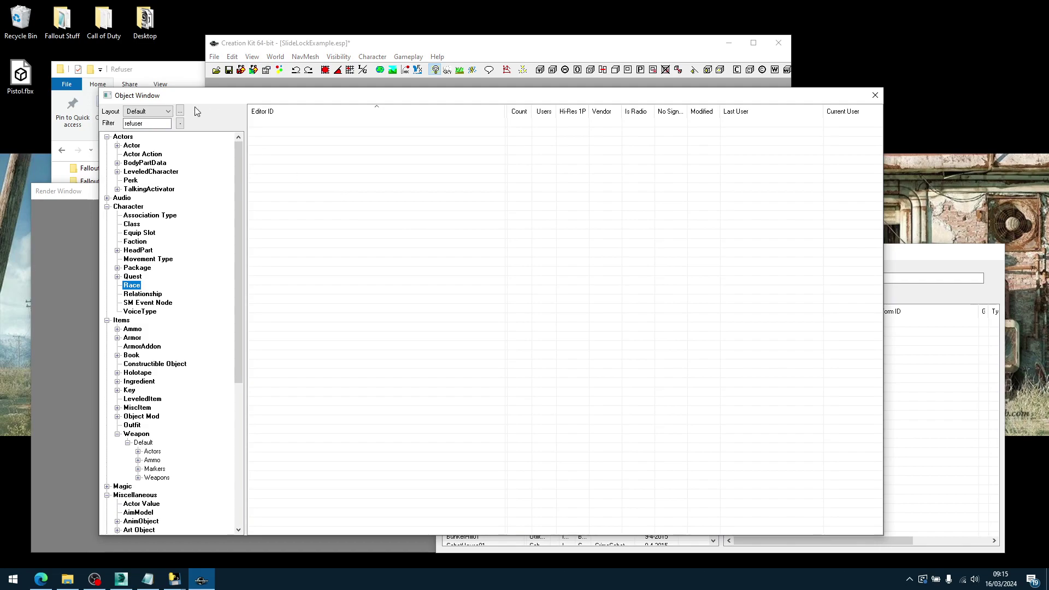
double_click(159, 125)
key("BackSpace")
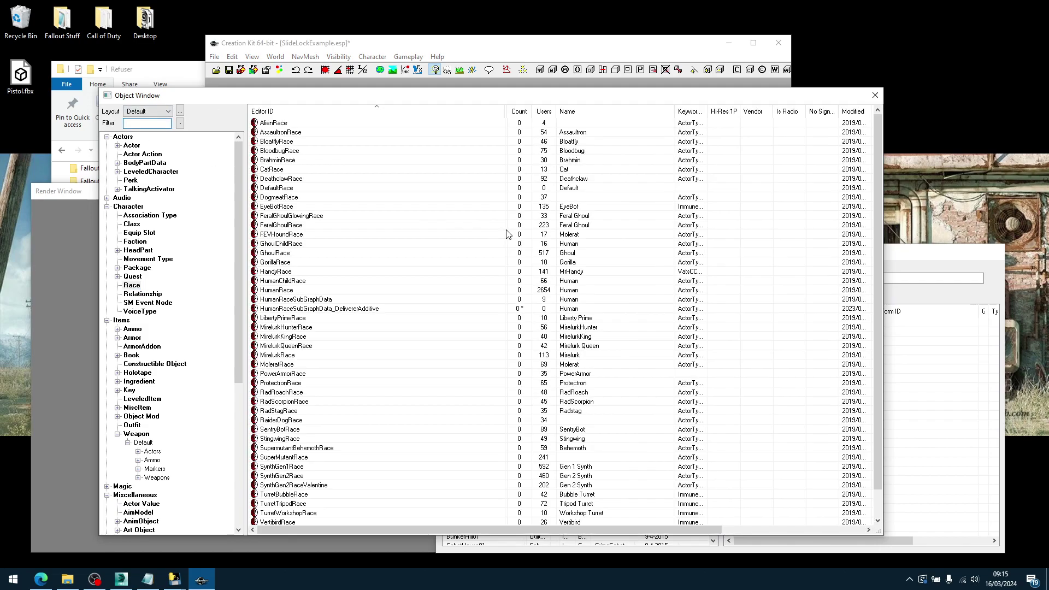
scroll(493, 332, "down", 1)
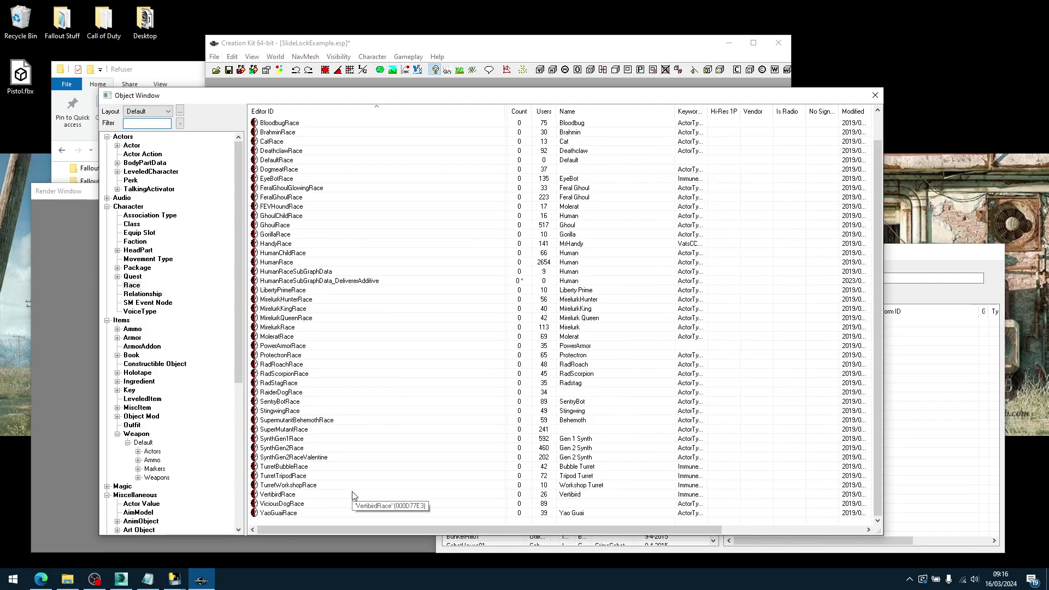
right_click(340, 281)
left_click(362, 299)
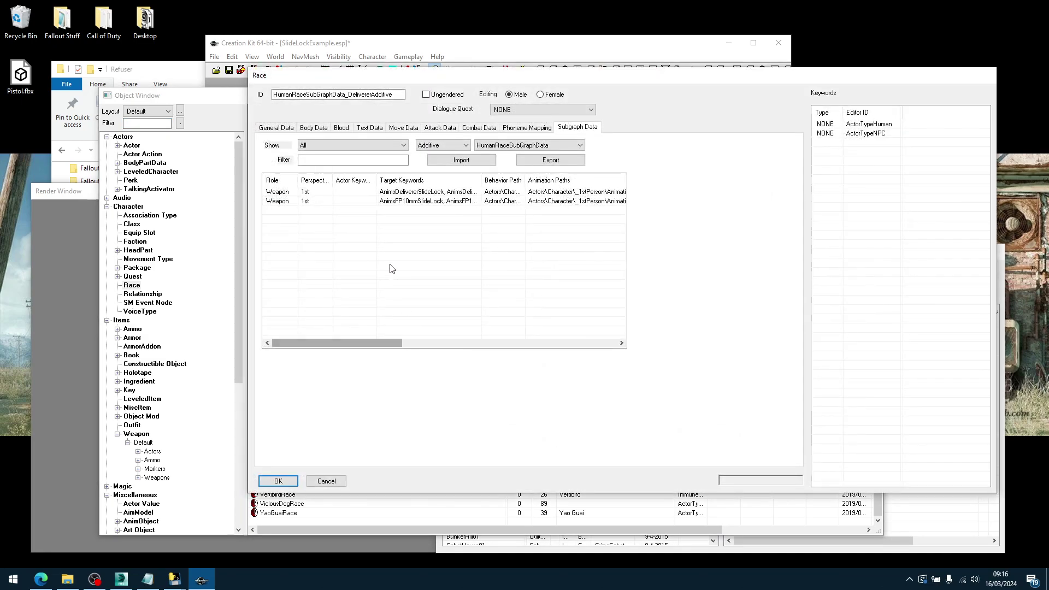
right_click(329, 192)
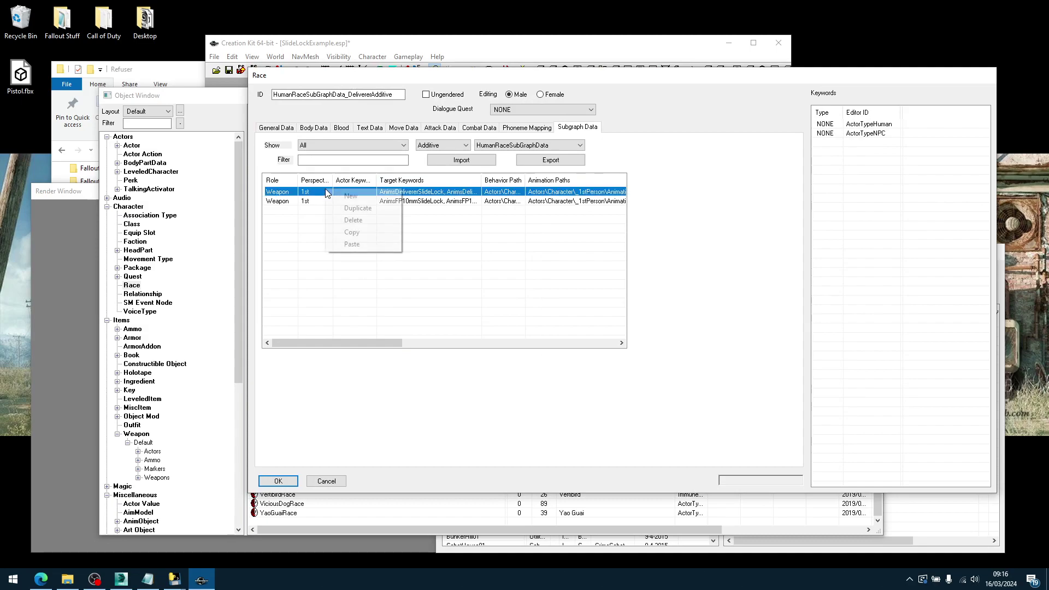
left_click(335, 208)
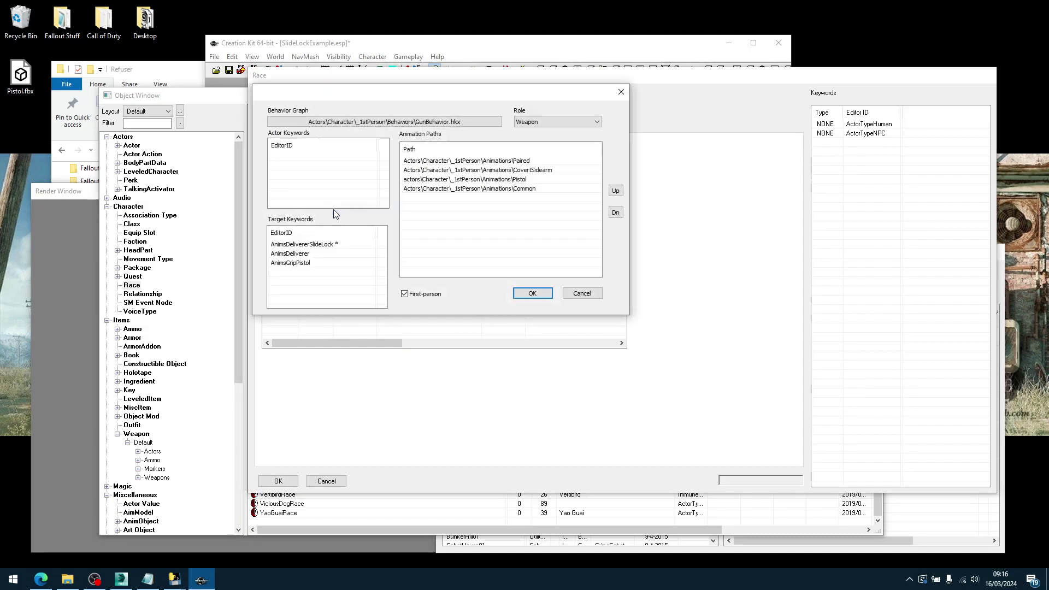
Replace the duplicated entry's AnimsDelivererSlideLock and AnimsDeliverer target keywords with AnimsRefuser.
left_click(316, 244)
key("Delete")
left_click(316, 245)
key("Delete")
right_click(310, 270)
left_click(361, 277)
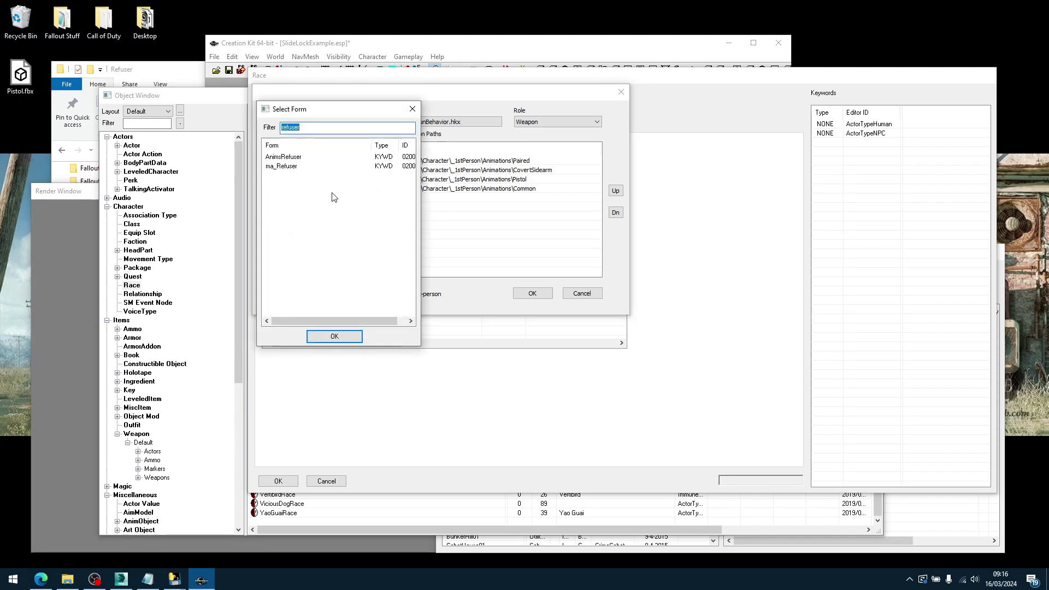
double_click(305, 158)
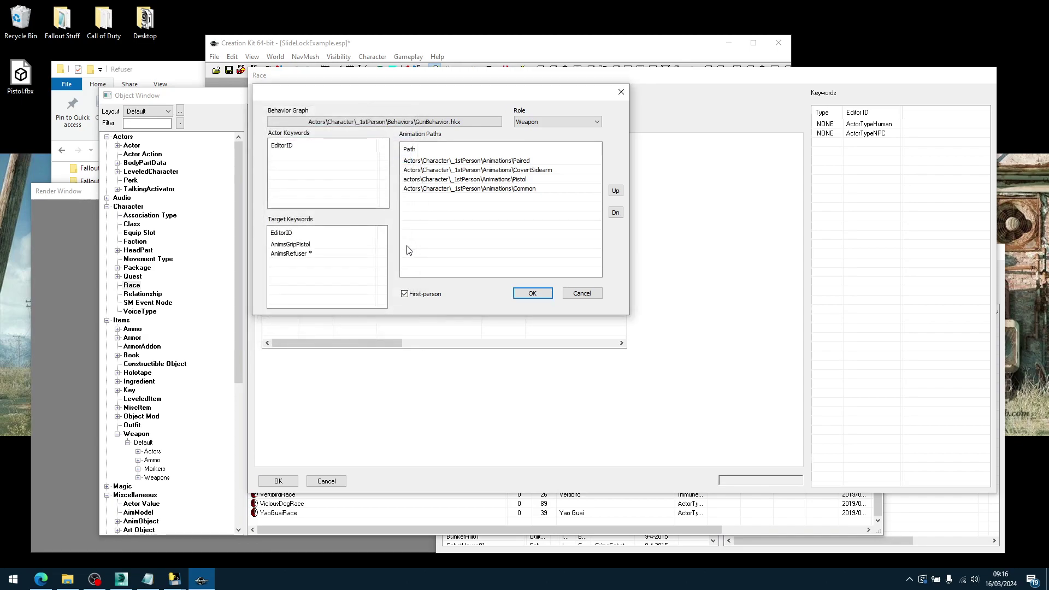
Replace the CovertSidearm animation path with Actors\Character\_1stPerson\Animations\Refuser.
left_click(490, 170)
key("Delete")
right_click(486, 190)
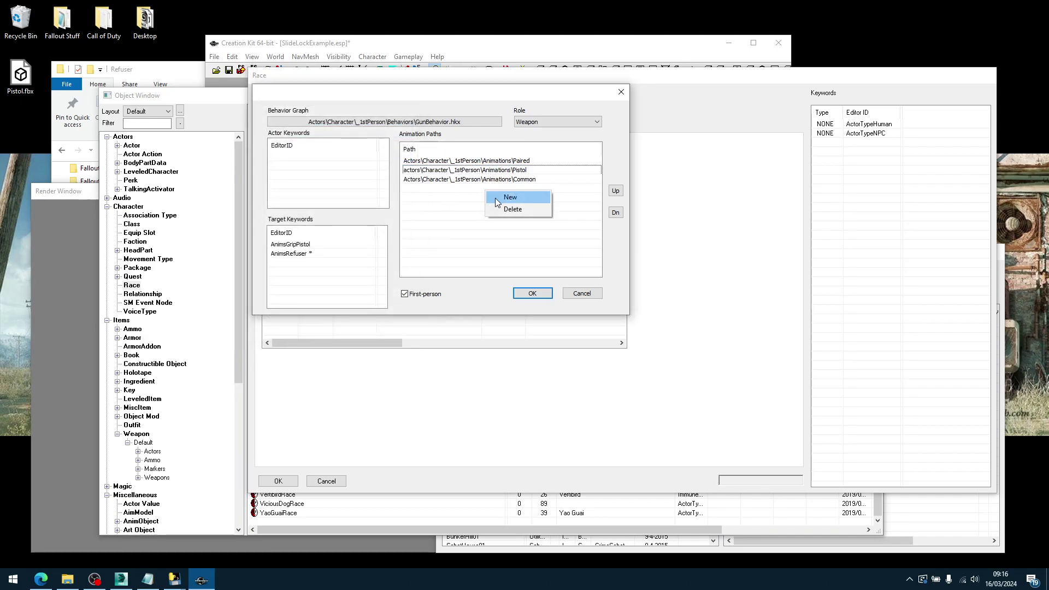
left_click(496, 197)
left_click(451, 246)
left_click(463, 256)
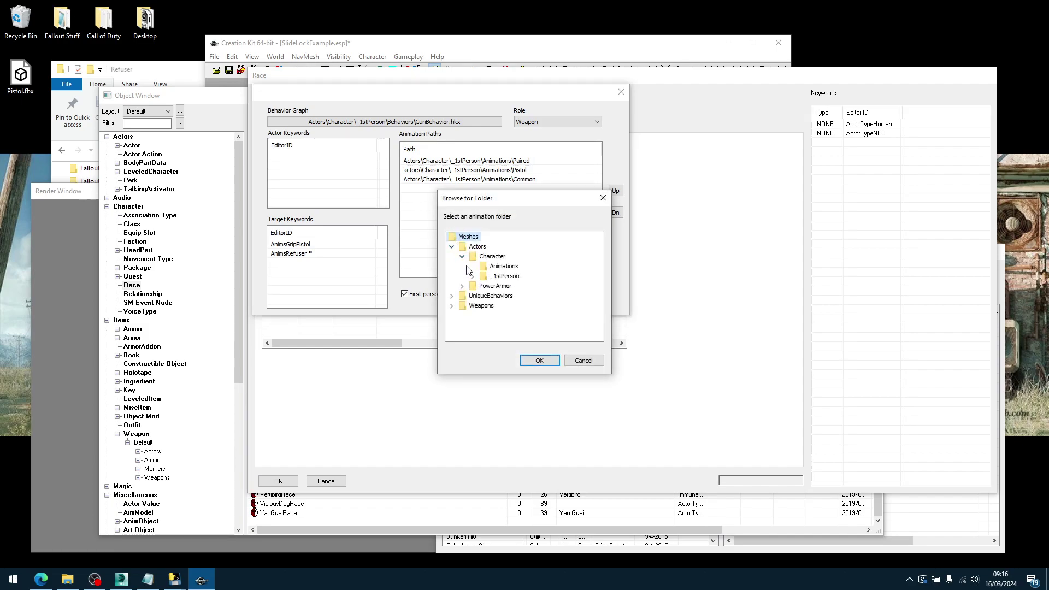
left_click(472, 276)
left_click(483, 285)
left_click(514, 305)
left_click(519, 296)
left_click(539, 360)
Move the Refuser animation path up to directly below Paired, and save the subgraph entry and the race.
left_click(538, 189)
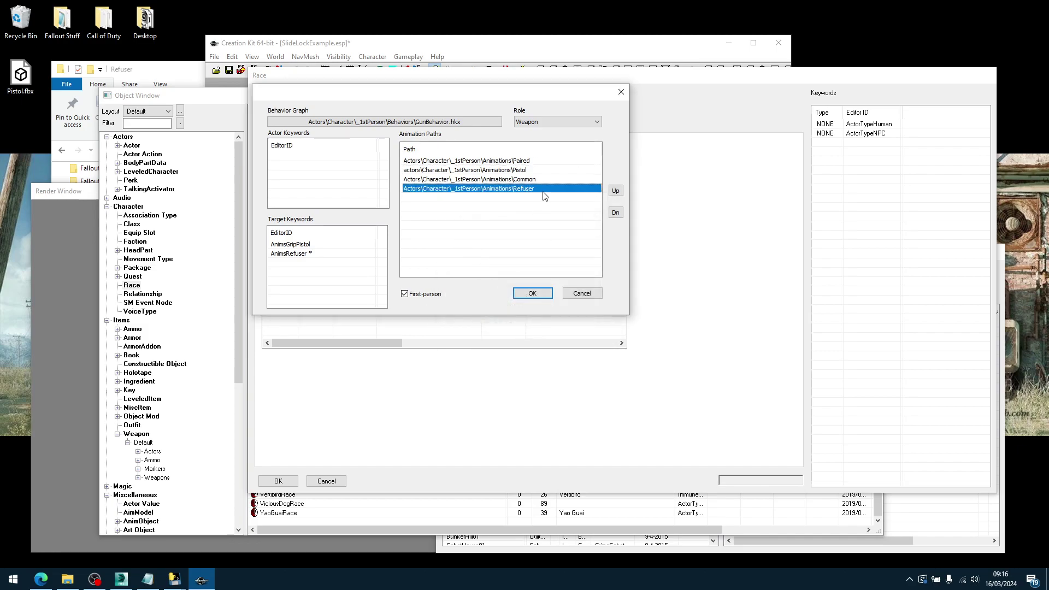
left_click(616, 191)
left_click(617, 192)
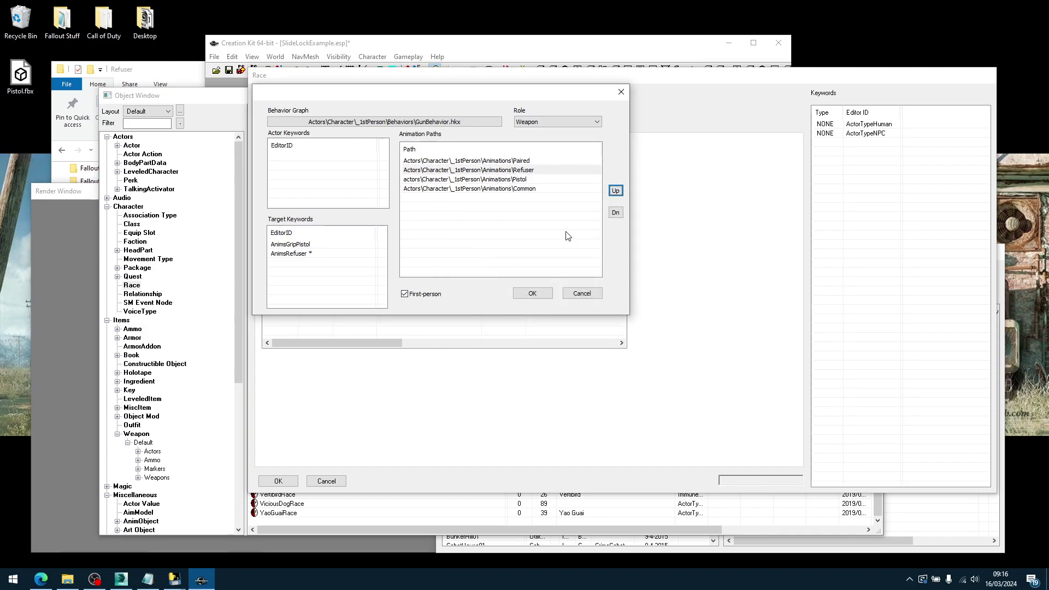
left_click(532, 294)
left_click(278, 481)
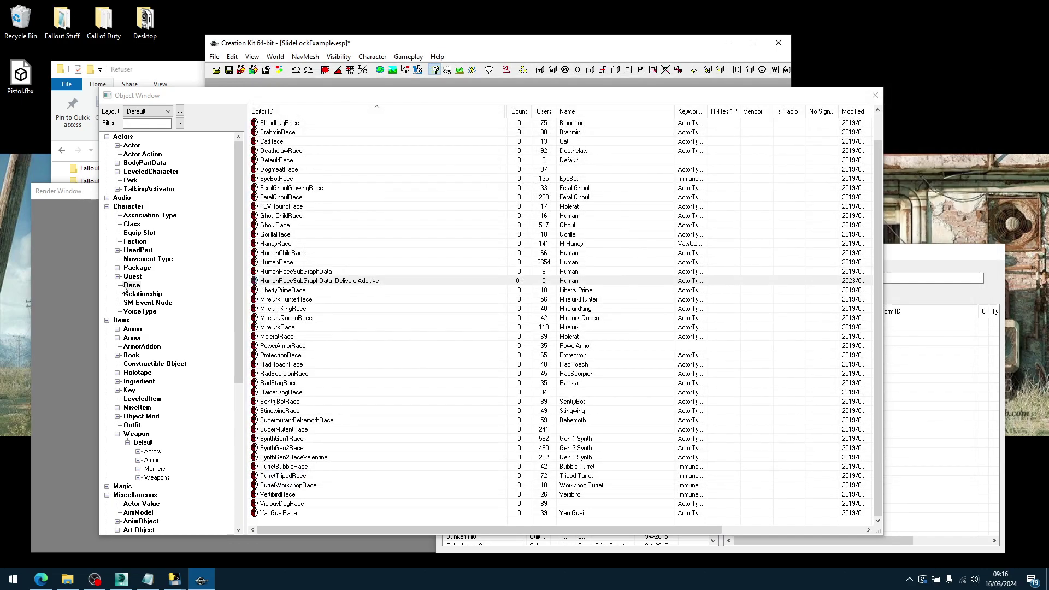
Filter the object list by "refuser", open the Refuser weapon record and check its animation keywords.
left_click(154, 417)
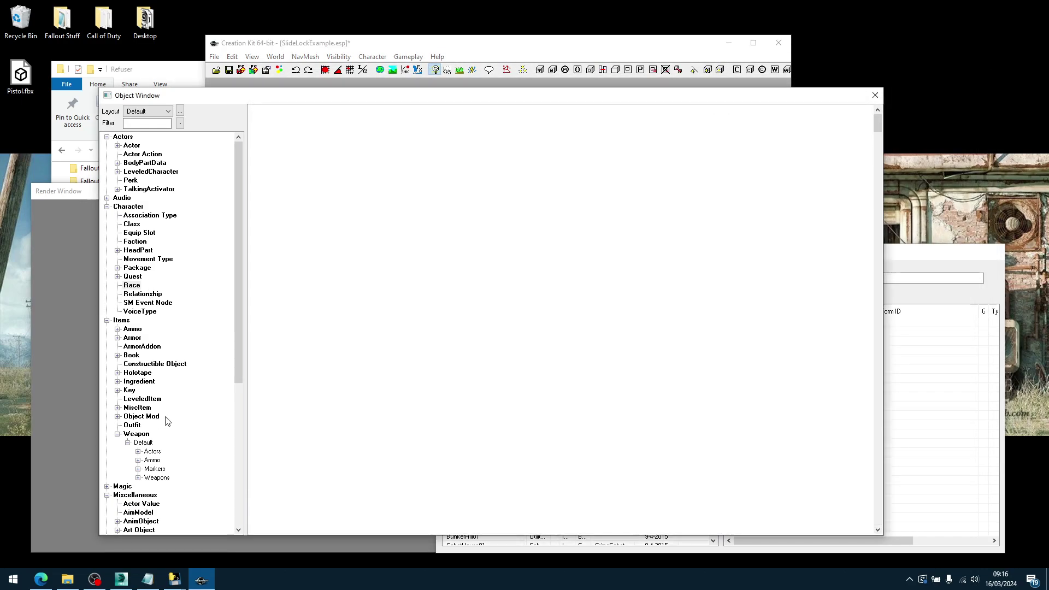
left_click(150, 124)
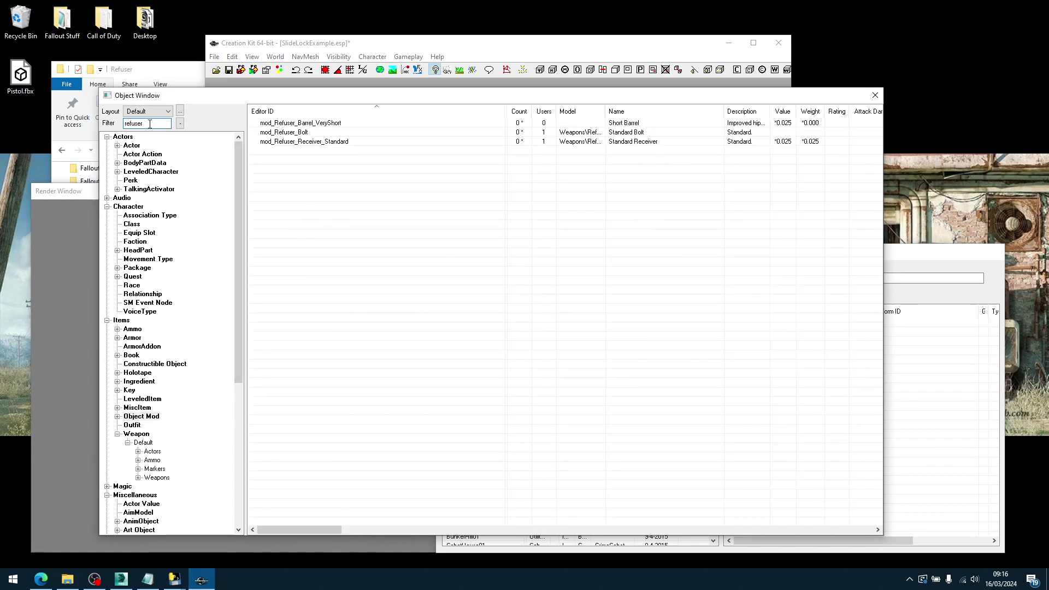
left_click(134, 435)
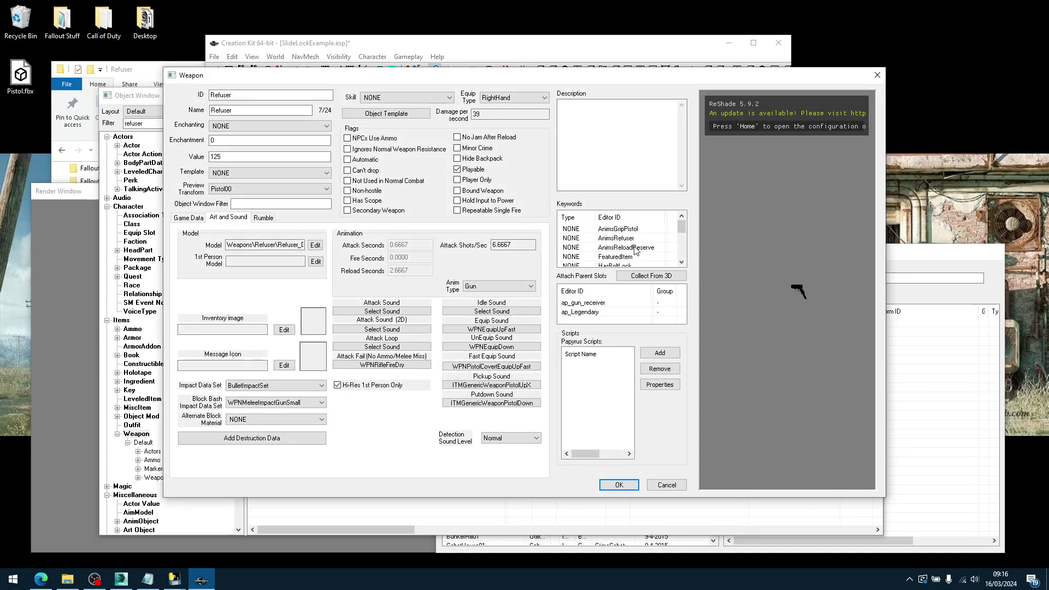
left_click(639, 249)
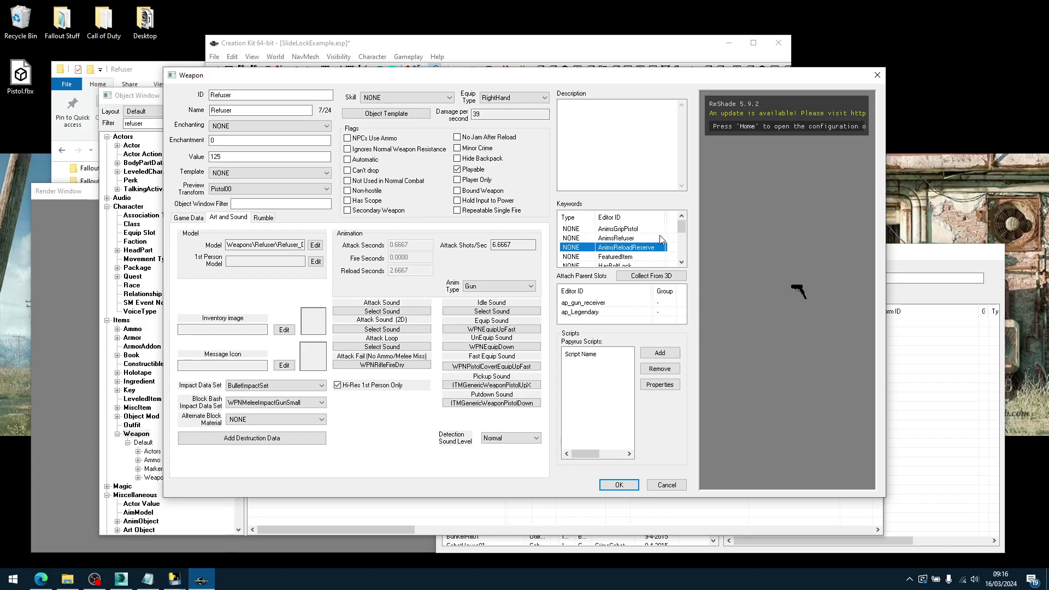
left_click(629, 236)
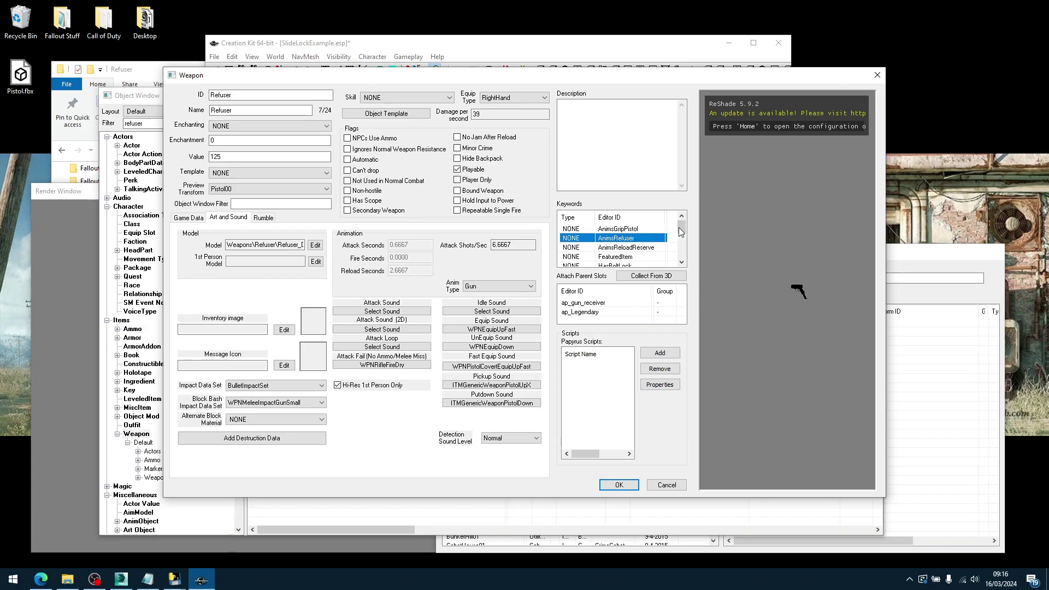
left_click(626, 230)
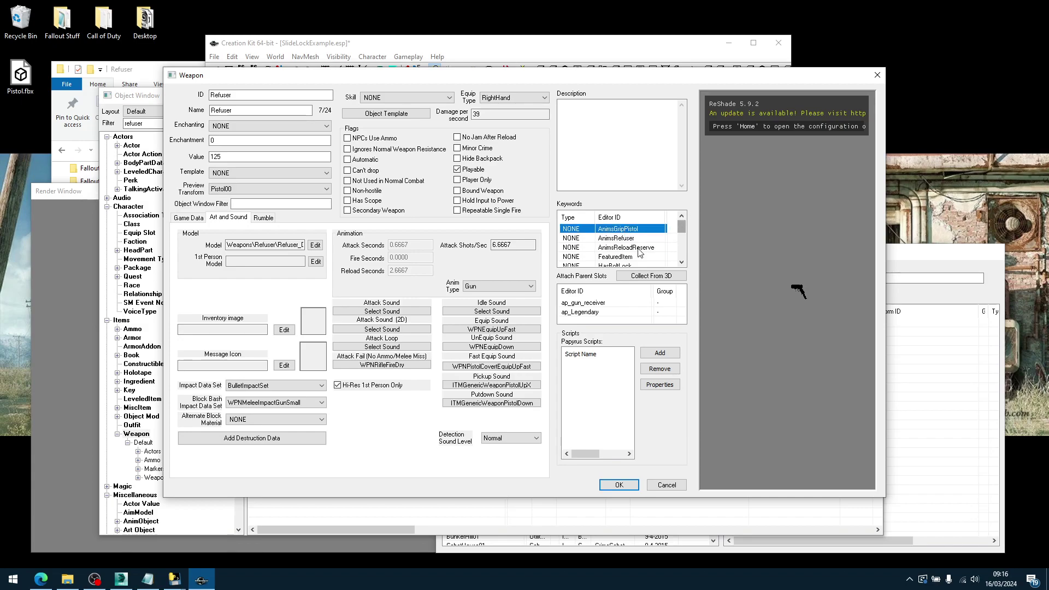
Delete the FeaturedItem keyword from the Refuser weapon and look through the remaining keywords.
left_click(717, 257)
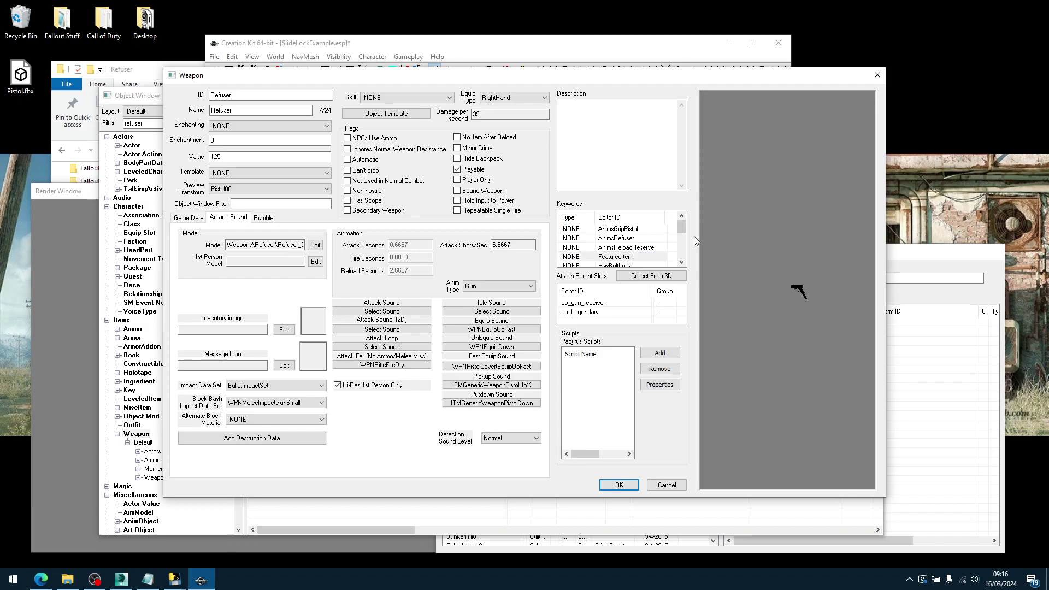
left_click(625, 249)
right_click(627, 257)
left_click(645, 285)
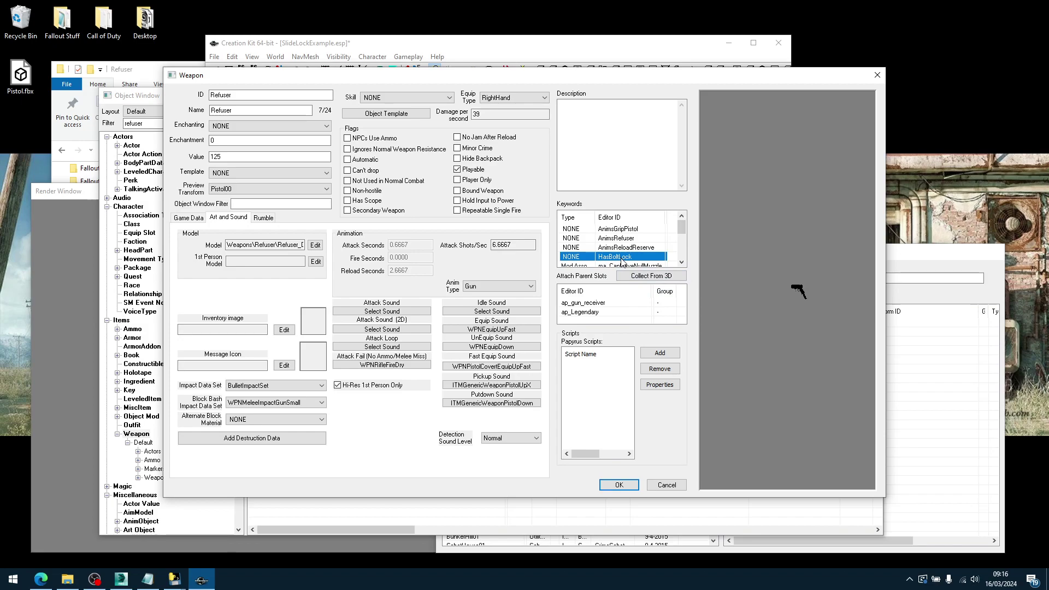
mouse_move(680, 228)
left_mouse_down()
mouse_move(684, 256)
mouse_move(683, 227)
left_mouse_up()
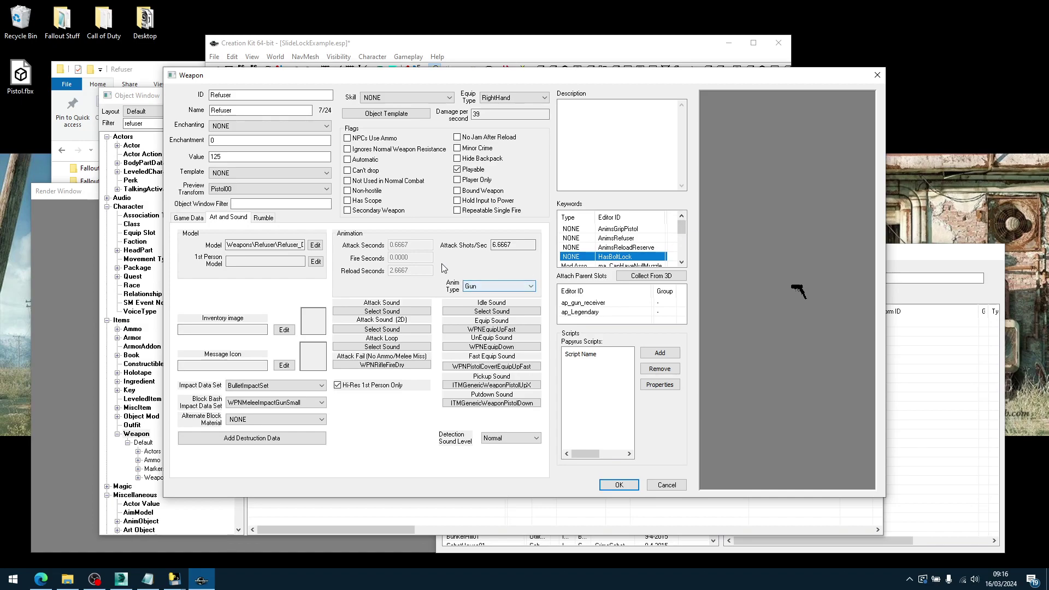
Accept the Refuser weapon's changes and save the SlideLockExample.esp plugin.
left_click(618, 484)
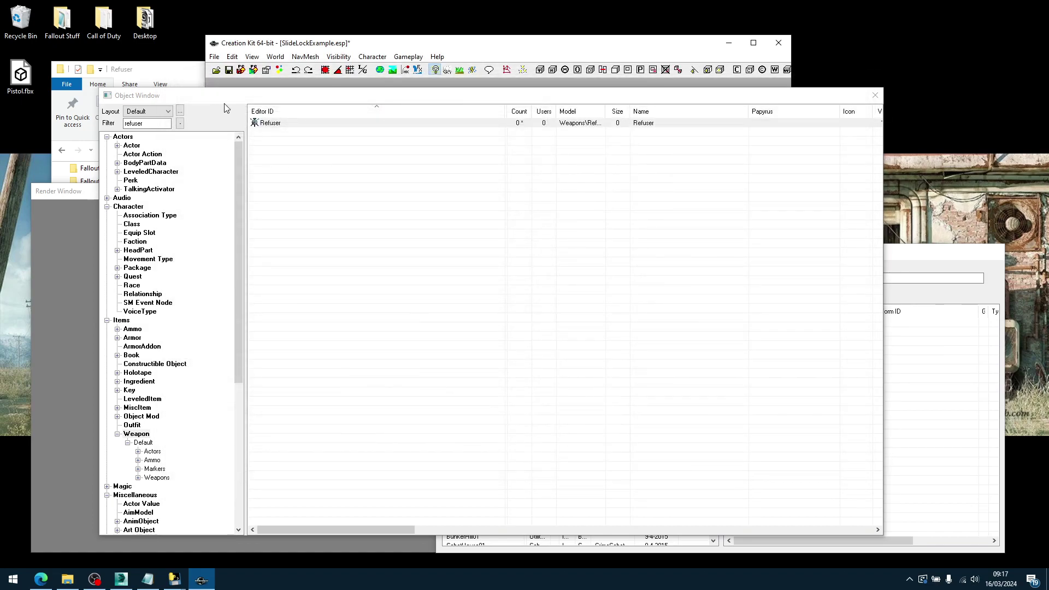
left_click(214, 56)
left_click(223, 80)
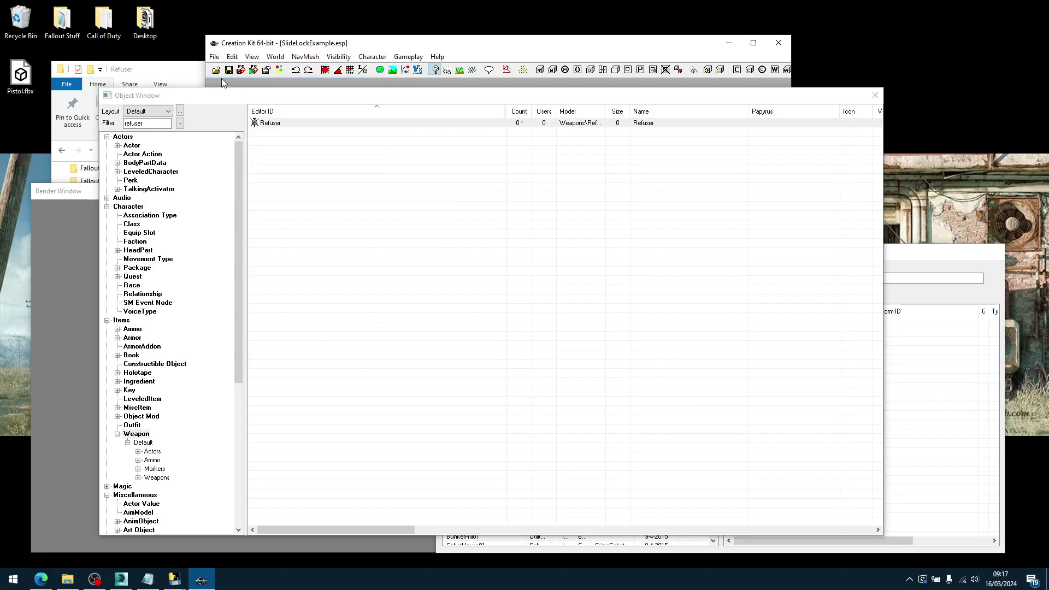